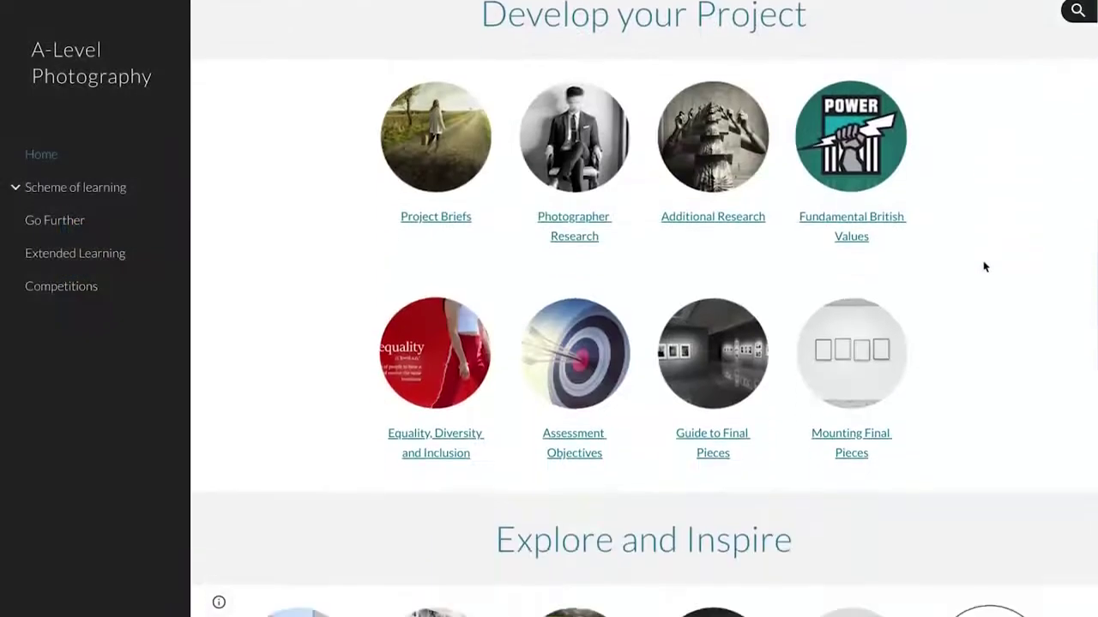
Browse the A-Level Photography site and open its Year 1 scheme of learning page
scroll(985, 267, down, 4)
scroll(985, 267, up, 10)
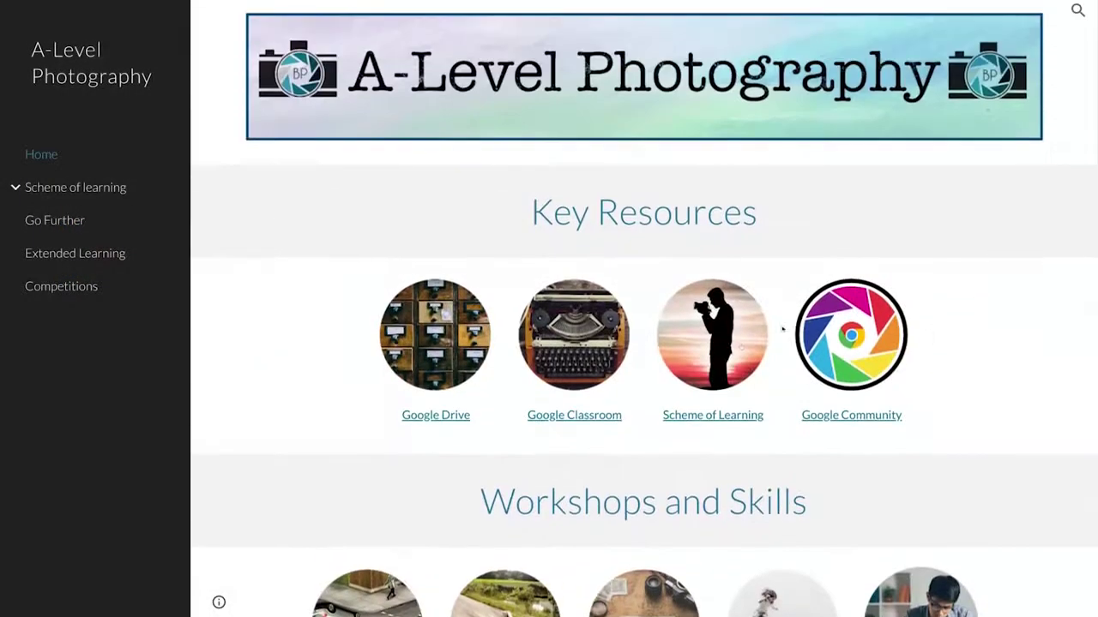
click(744, 327)
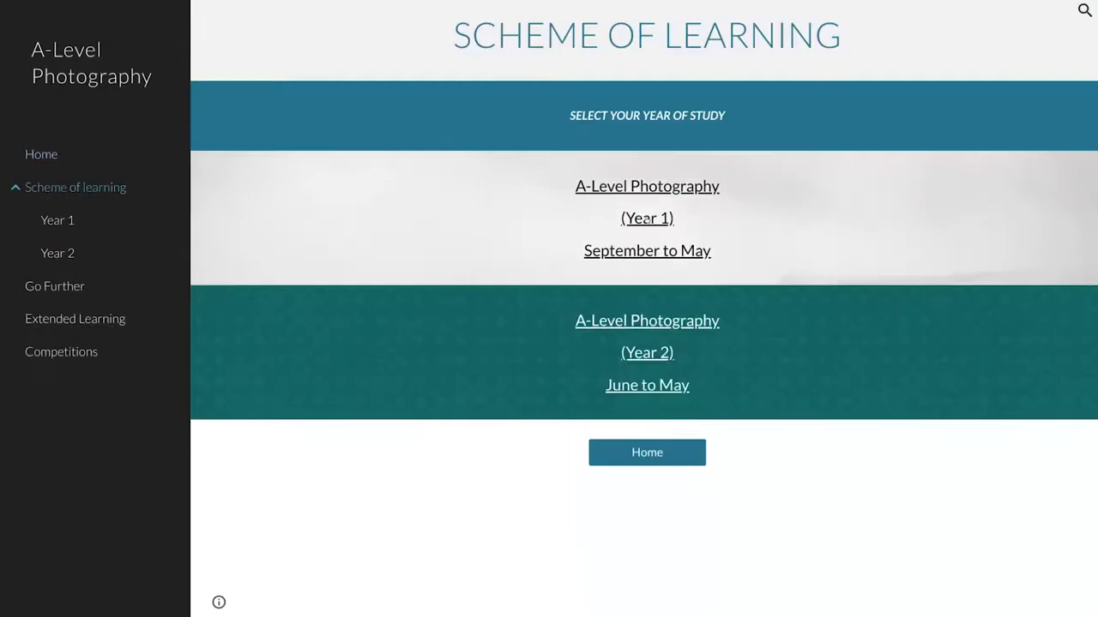
click(648, 220)
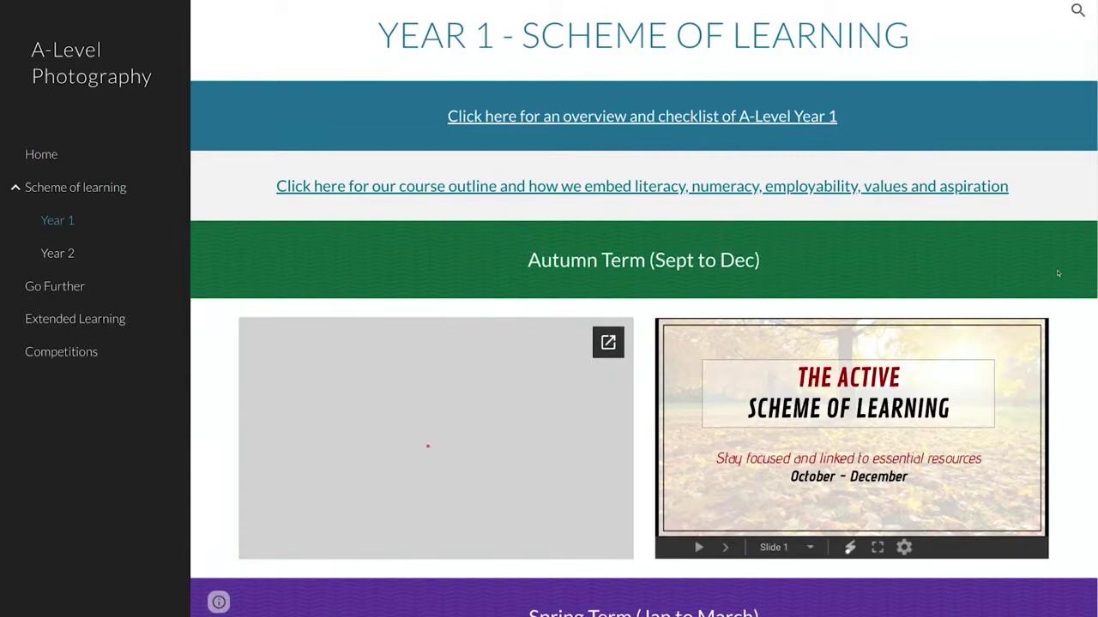
scroll(1059, 273, down, 1)
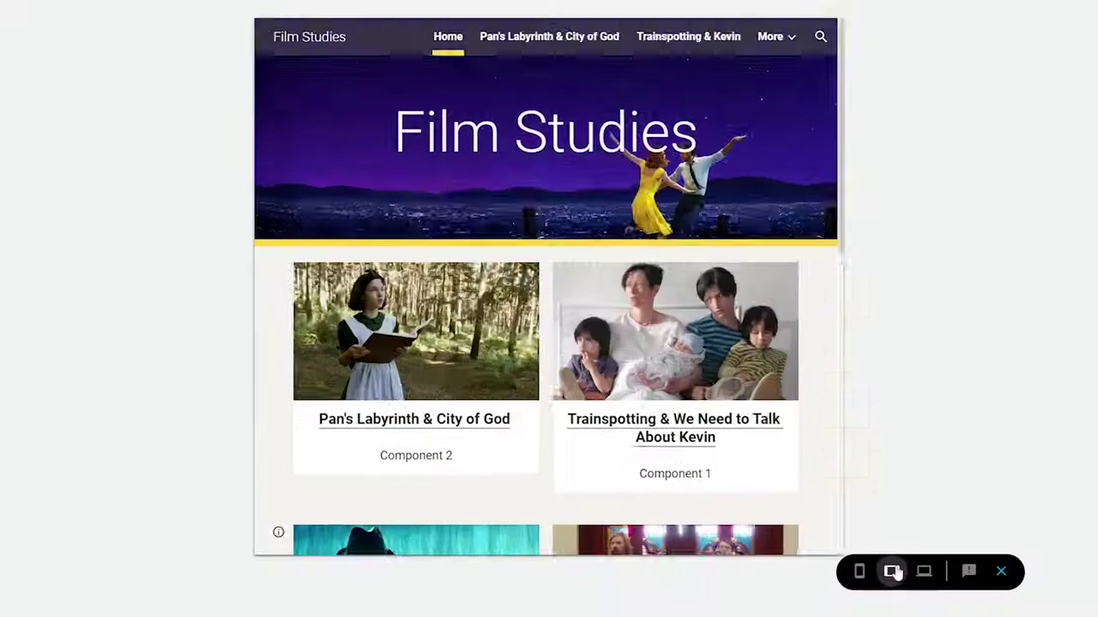
Preview the Film Studies site in tablet, phone and large-screen sizes, checking the phone version's scrolling and navigation menu
click(892, 572)
click(859, 571)
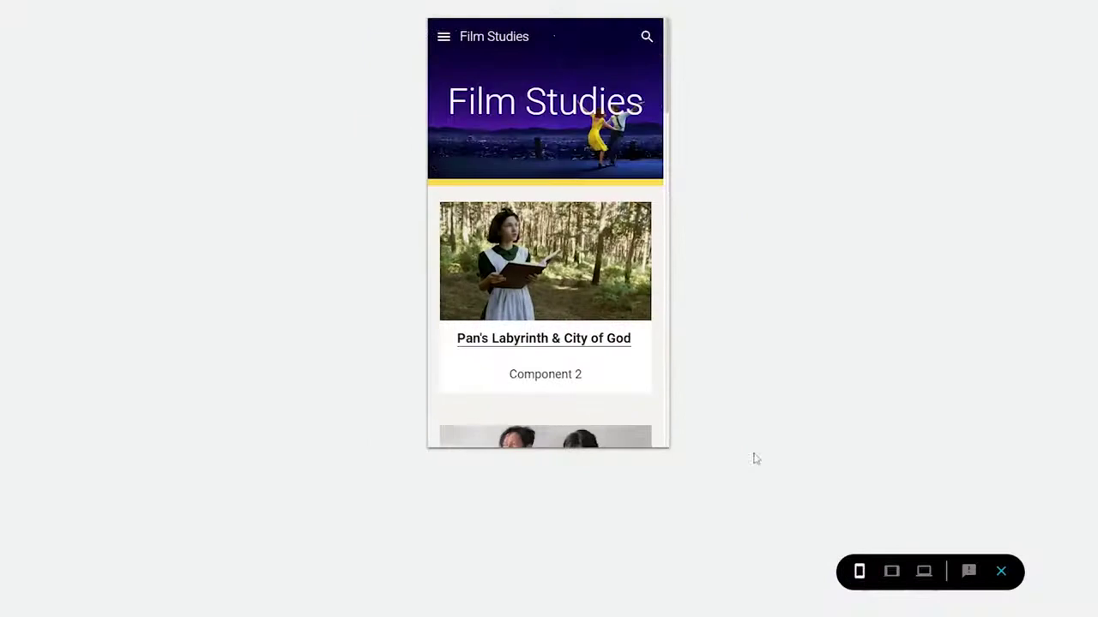
scroll(540, 278, down, 5)
scroll(535, 276, up, 5)
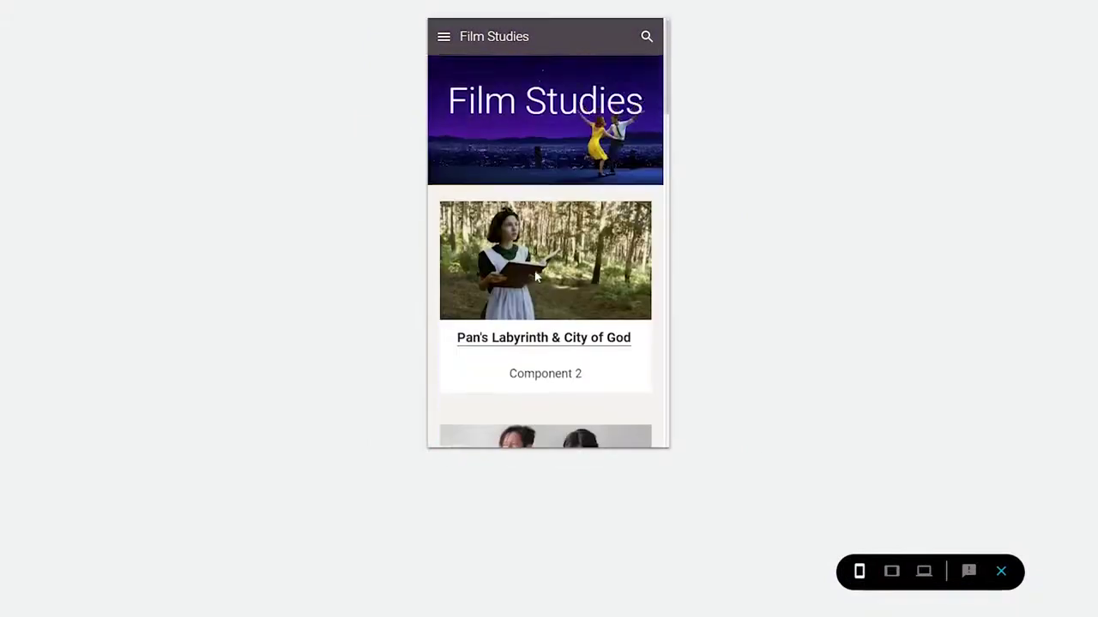
click(447, 42)
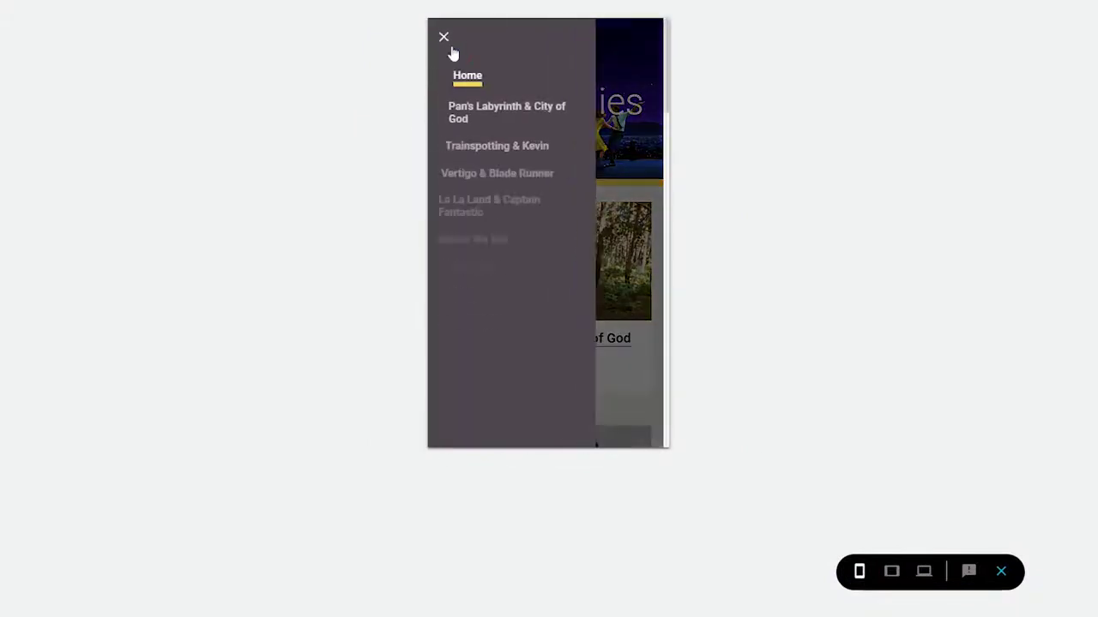
click(449, 44)
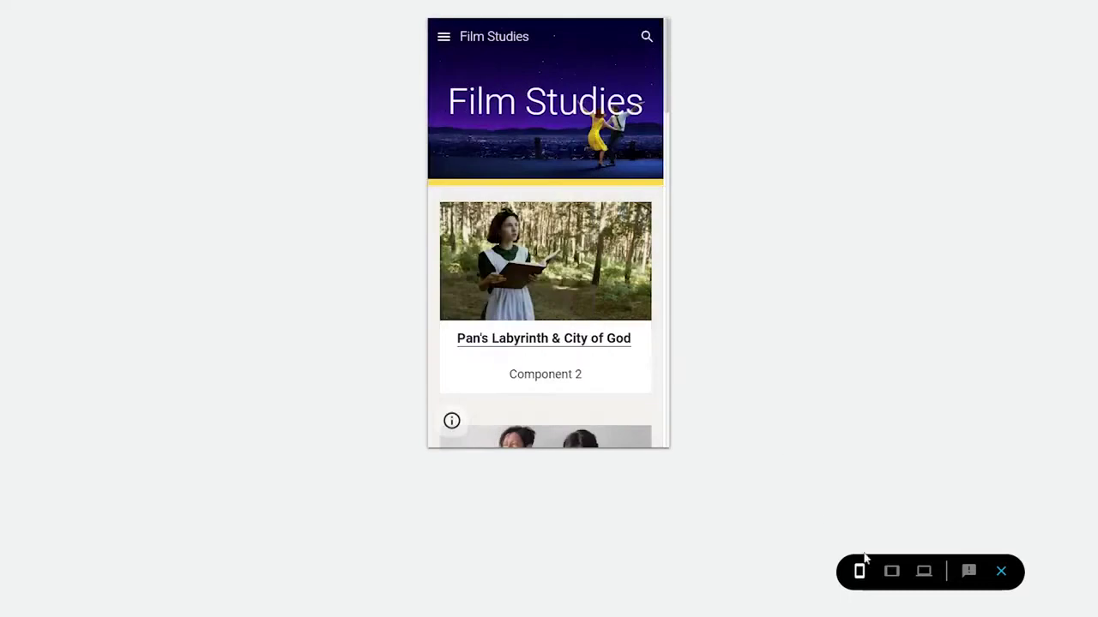
click(892, 572)
click(924, 575)
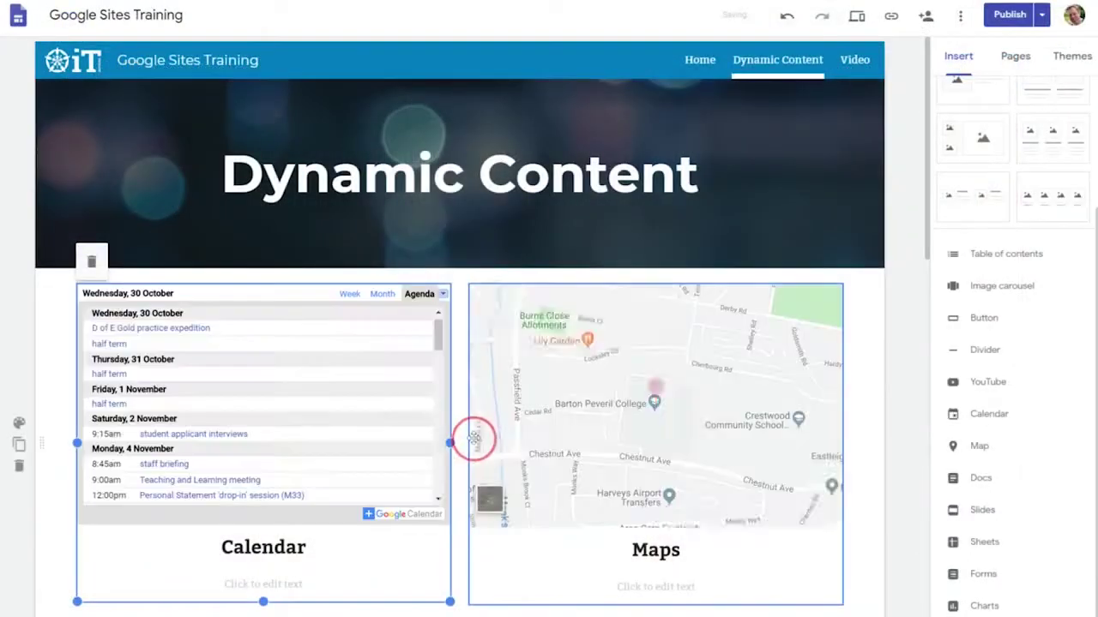
Adjust the width of the calendar block beside the map on the Dynamic Content page
click(474, 439)
drag(473, 444, 477, 444)
click(440, 444)
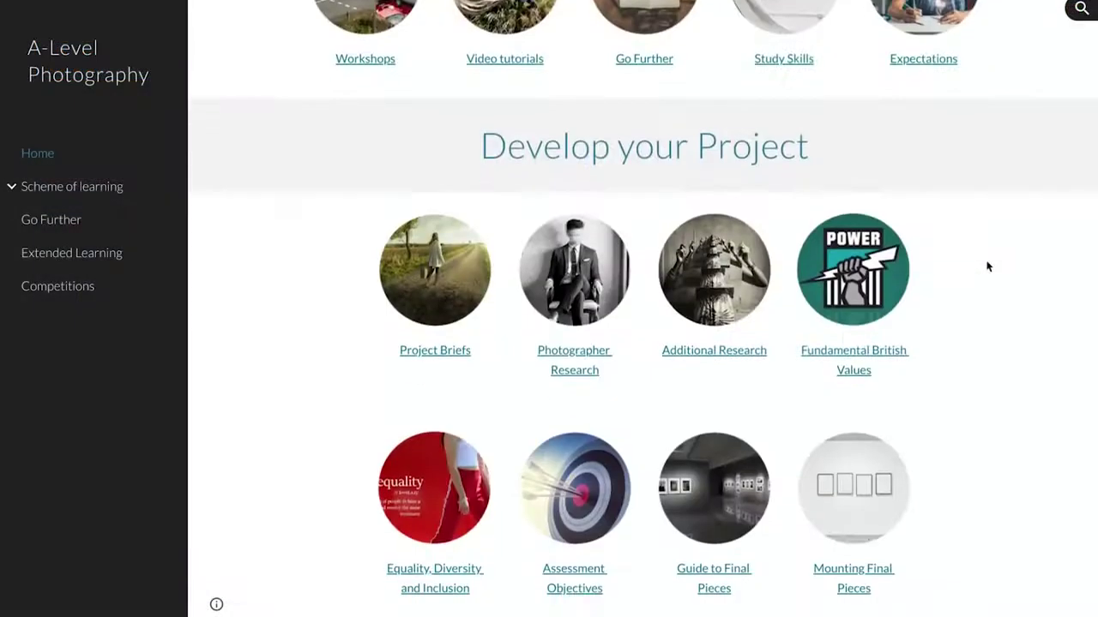
Look through the A-Level Photography home page and view the Year 1 scheme of learning with its autumn term slides
scroll(988, 267, down, 5)
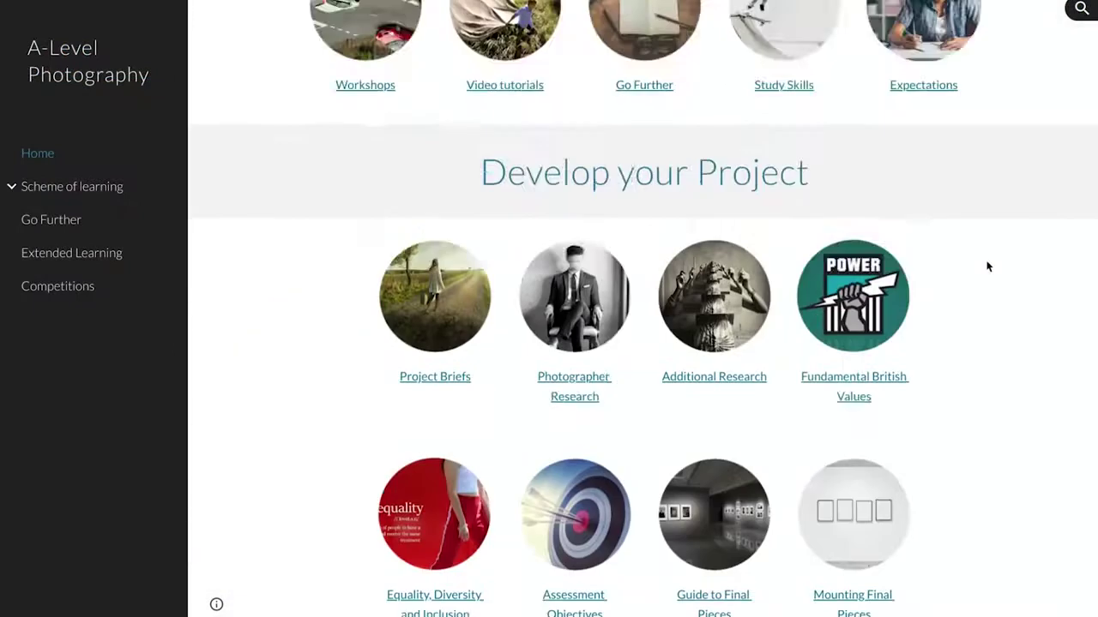
scroll(988, 267, up, 10)
click(747, 343)
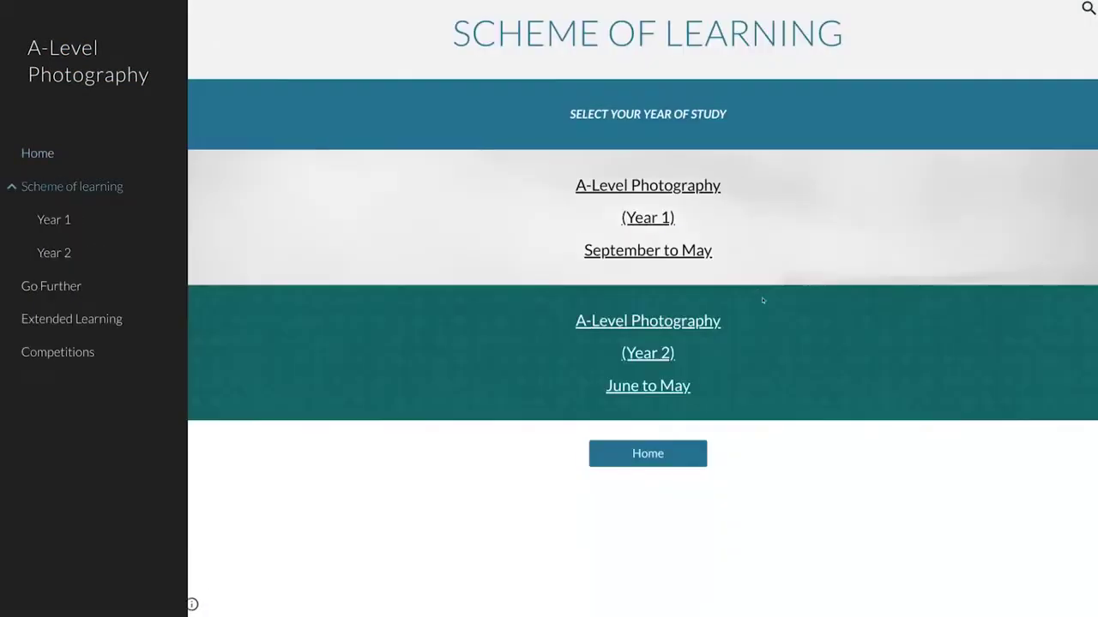
click(647, 217)
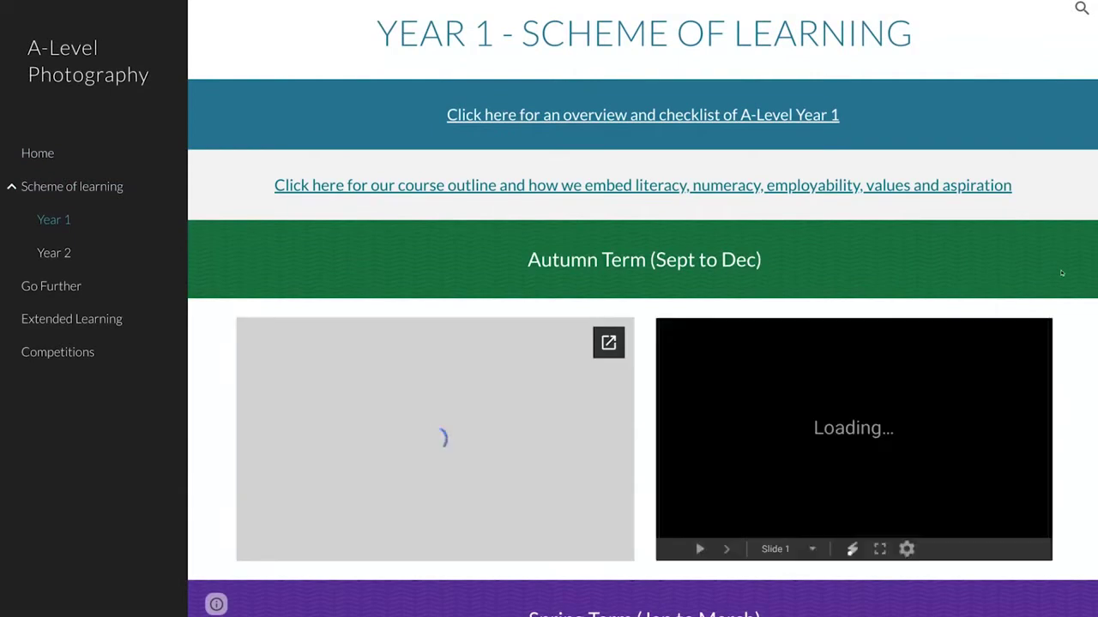
scroll(1062, 274, down, 1)
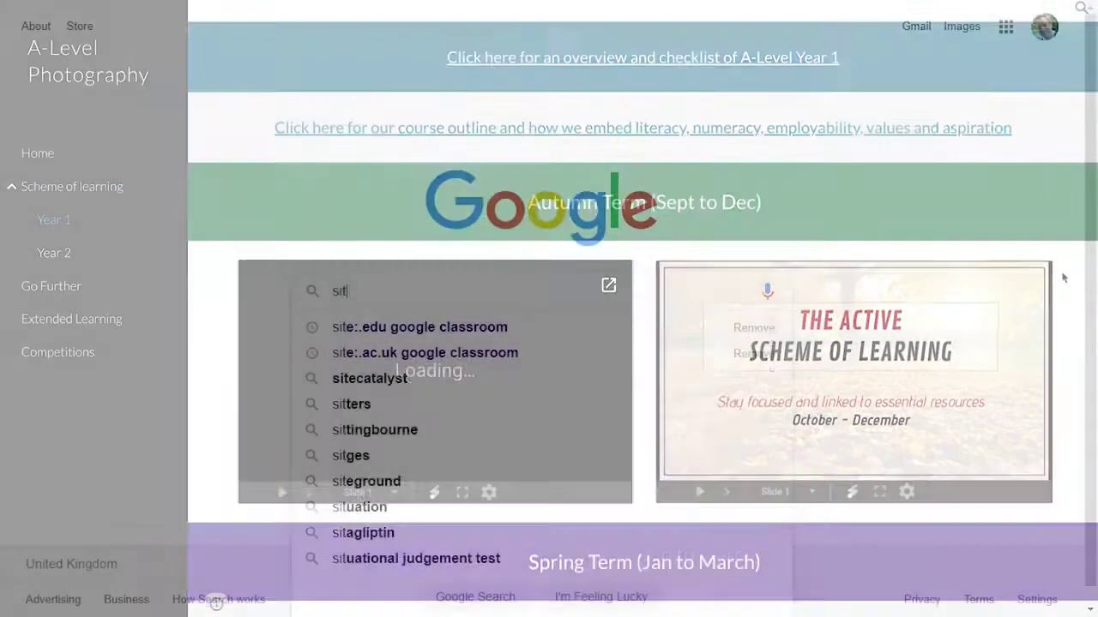
Search Google for sites.new and open the site.New result
text(es new)
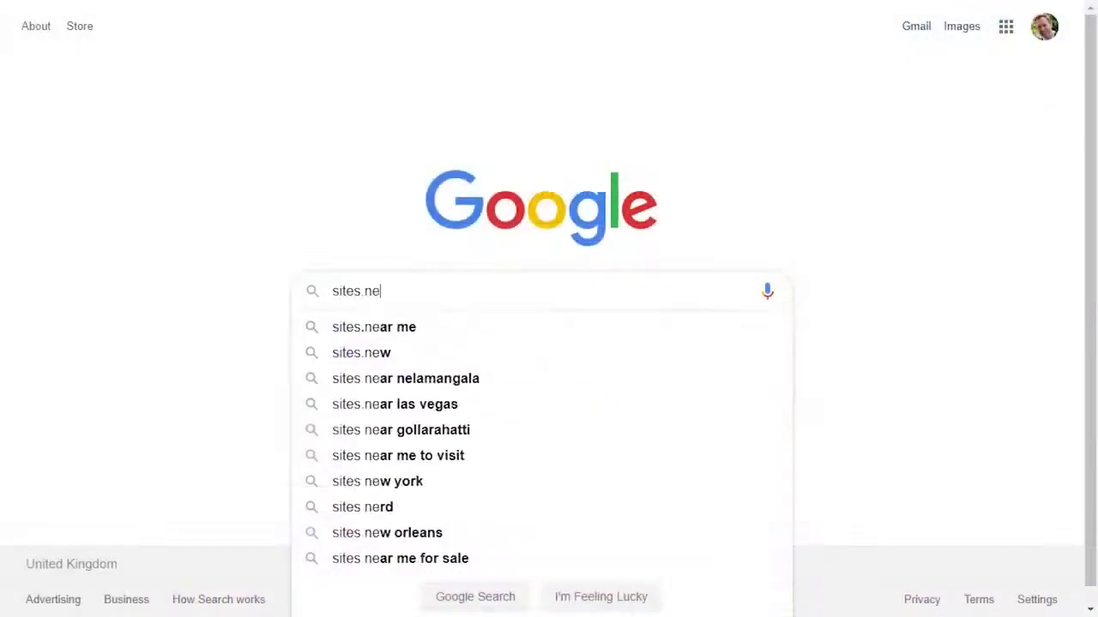
key(Return)
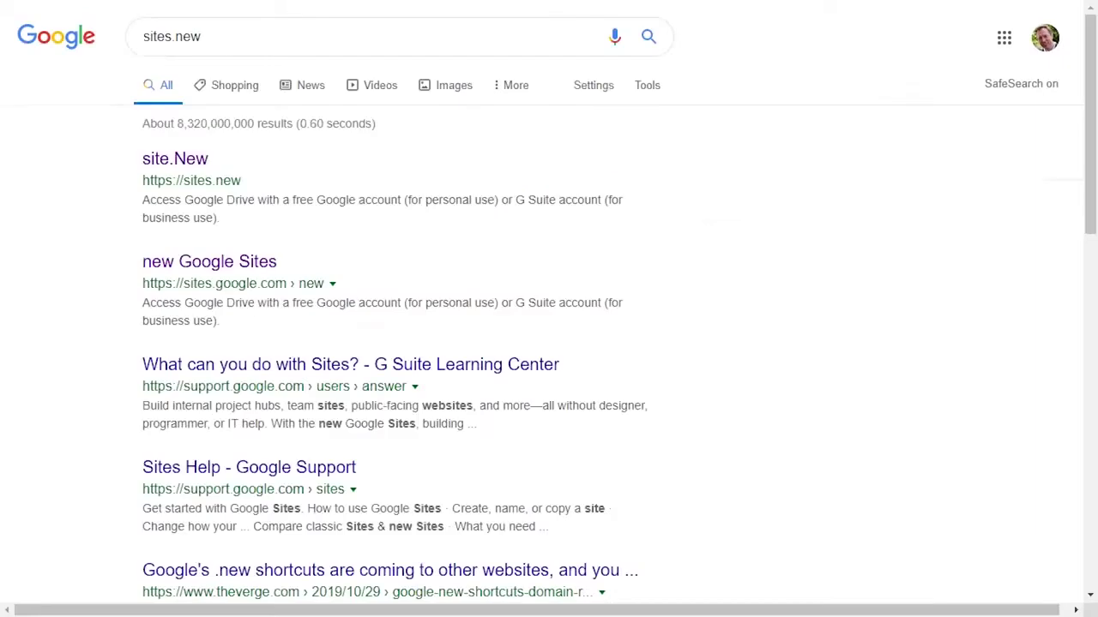
click(197, 159)
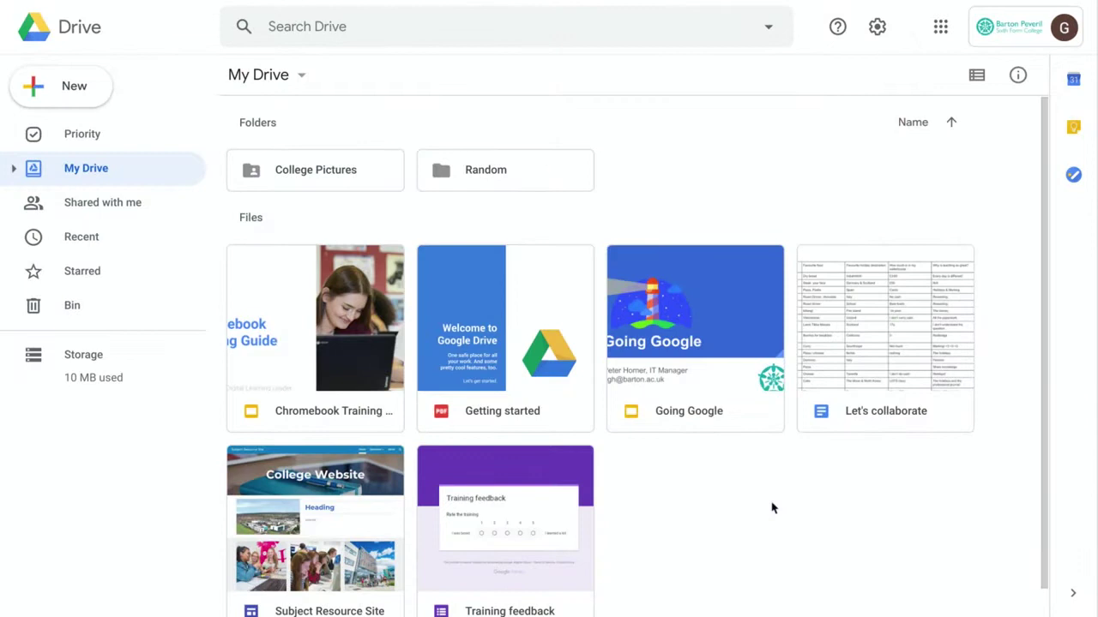
Create a new Google Sites file from My Drive in Google Drive
click(90, 85)
mouse_move(122, 282)
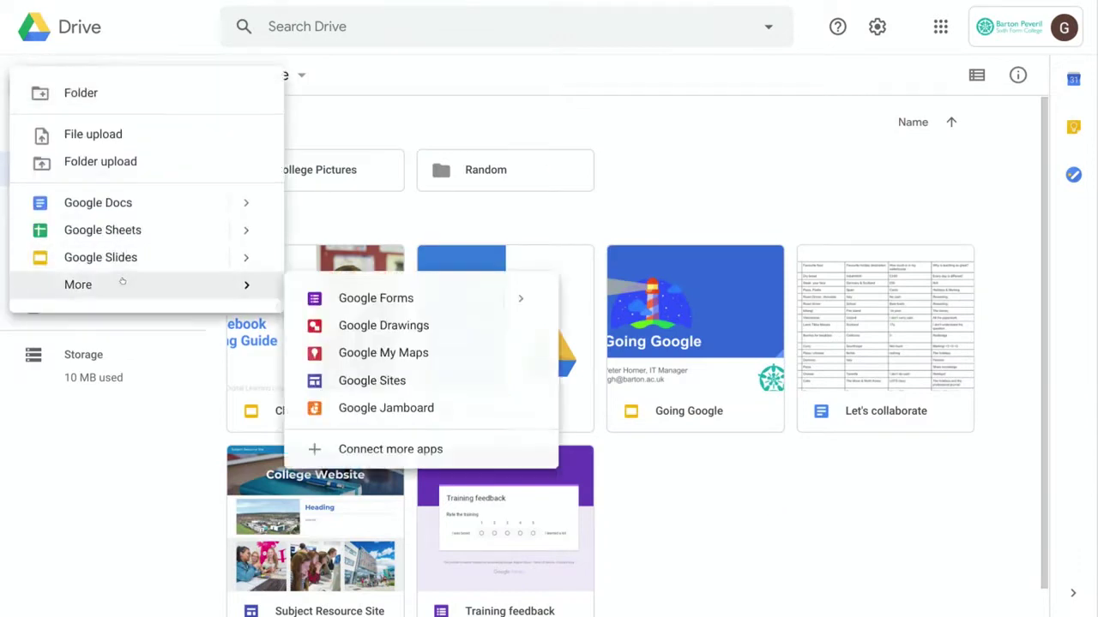
click(386, 383)
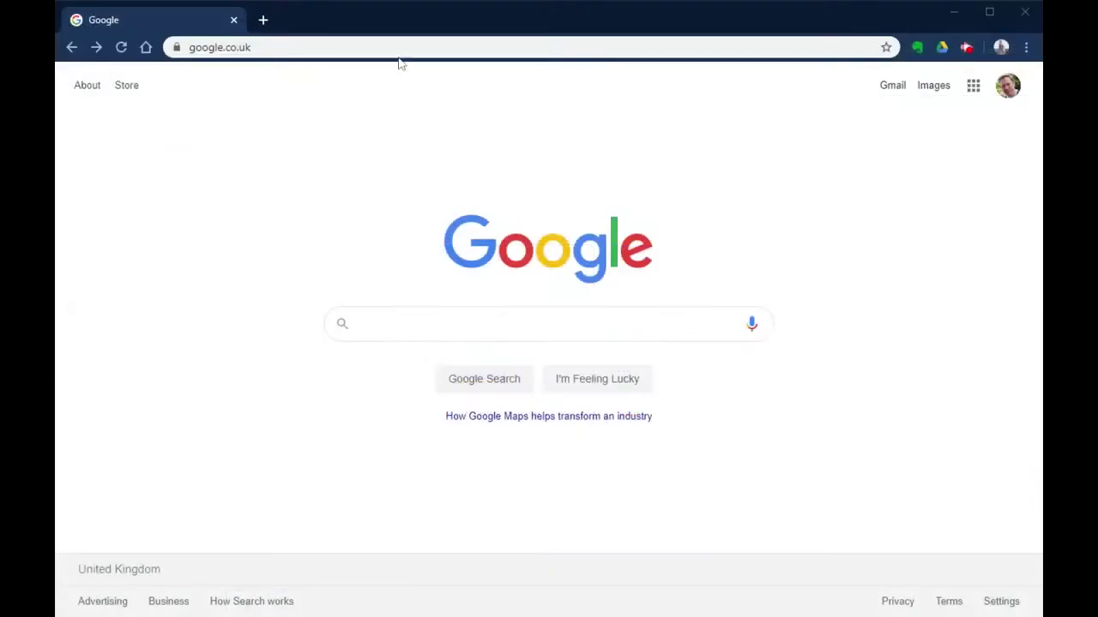
Go to sites.google.com/new in the browser
click(400, 50)
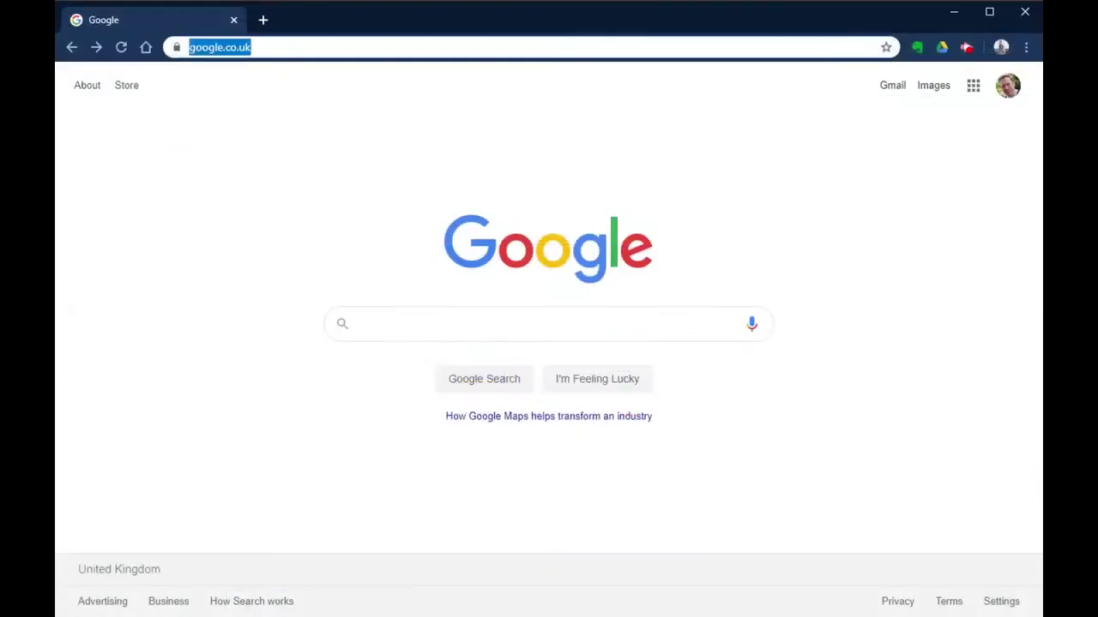
text(sites.goo)
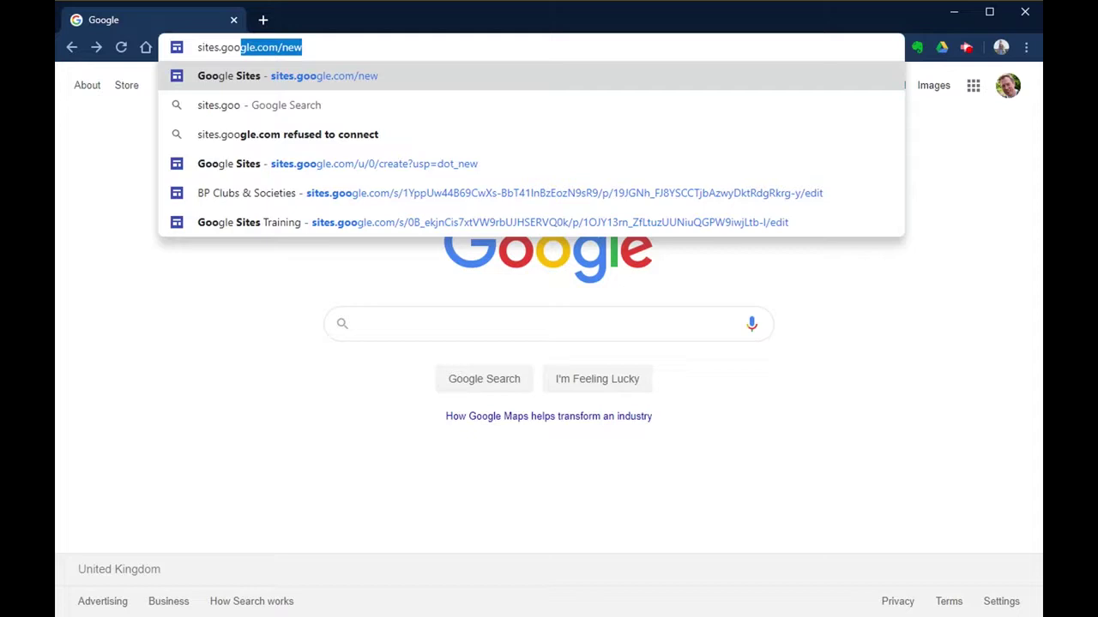
text(gle.com/new)
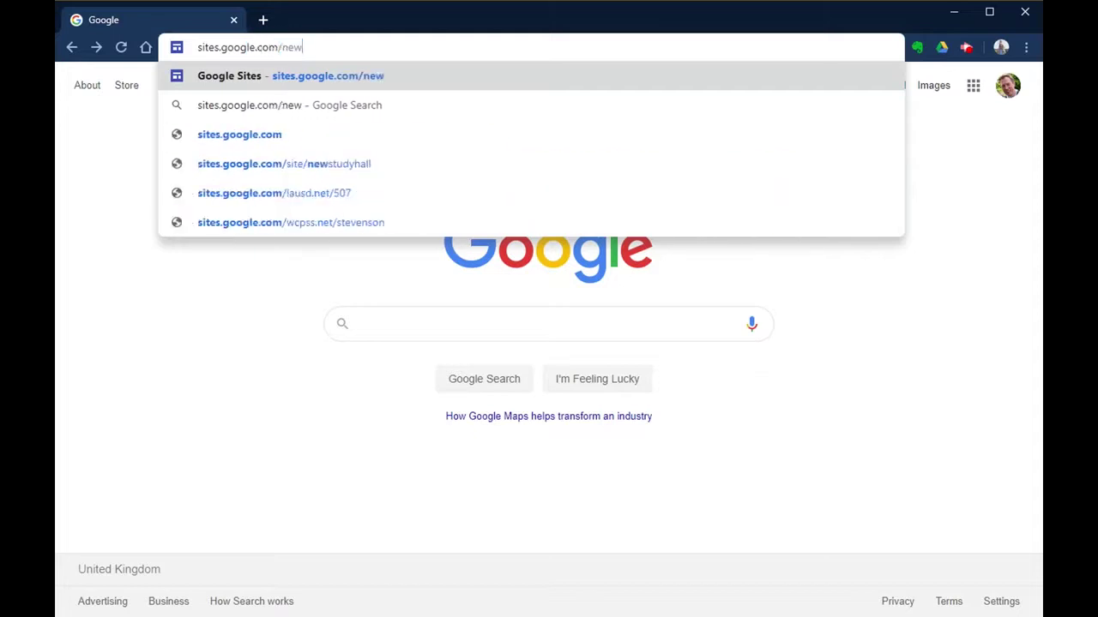
key(Return)
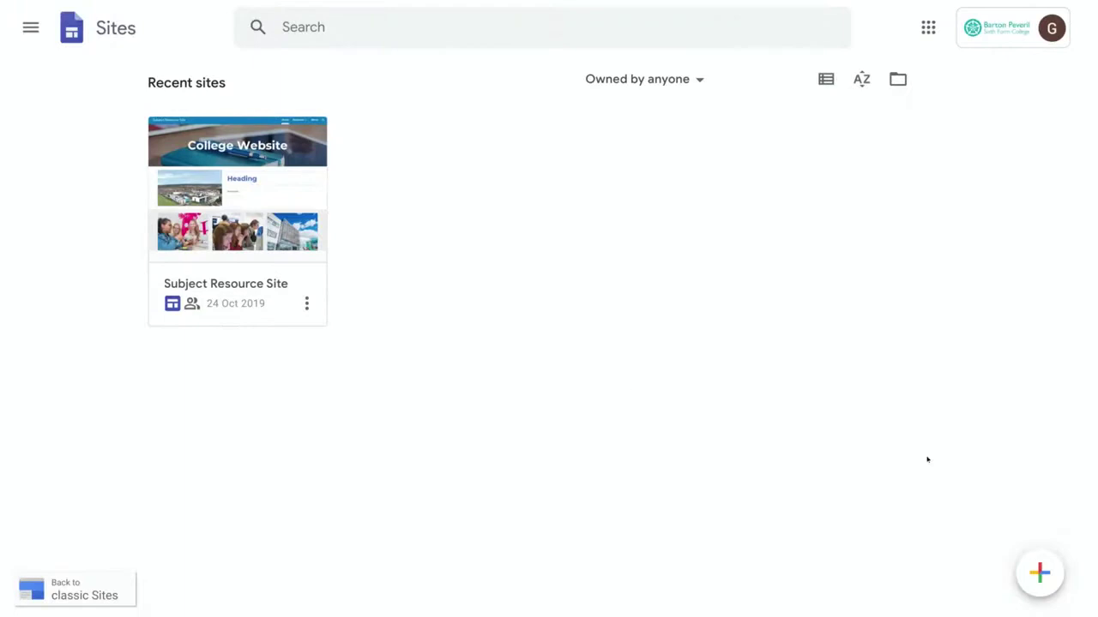
Create a blank site and name it "Subject Resource Site Demo"
click(1039, 572)
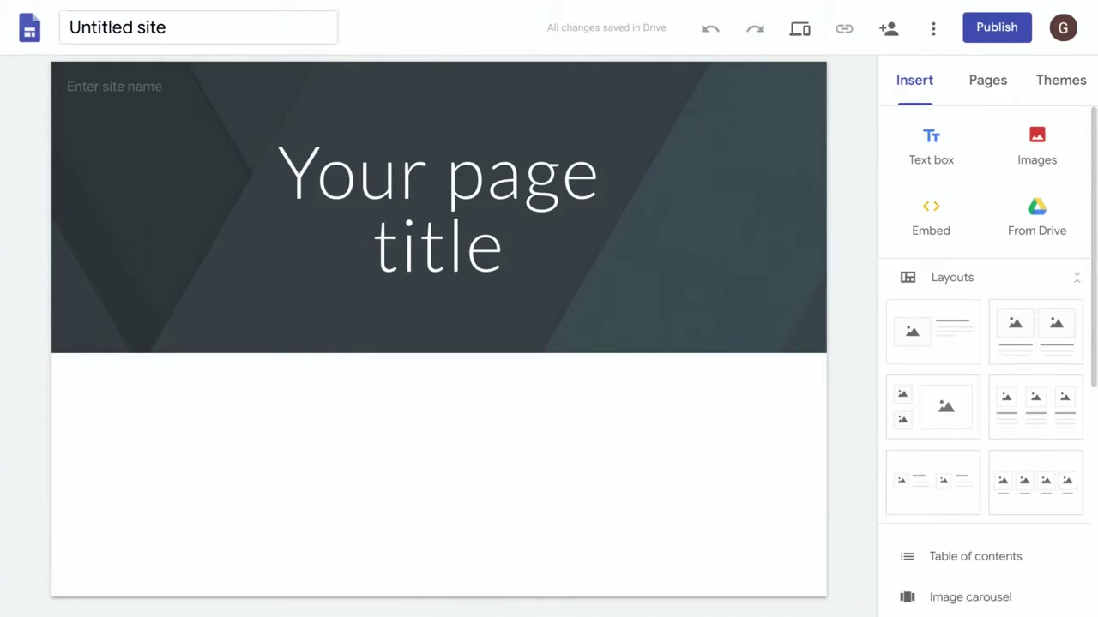
click(137, 28)
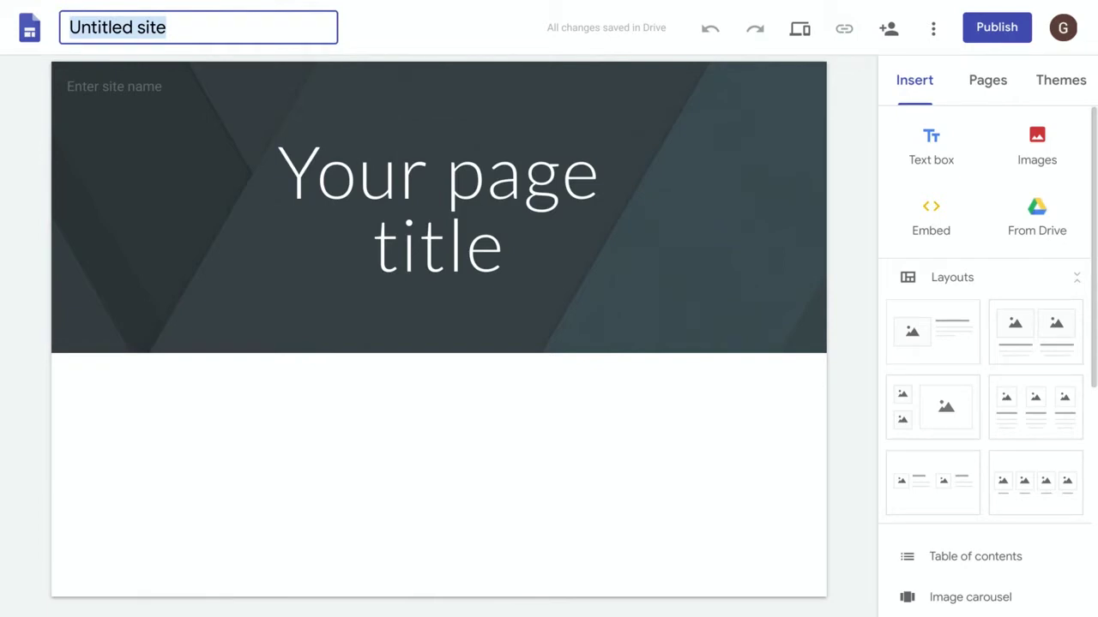
text(Subject )
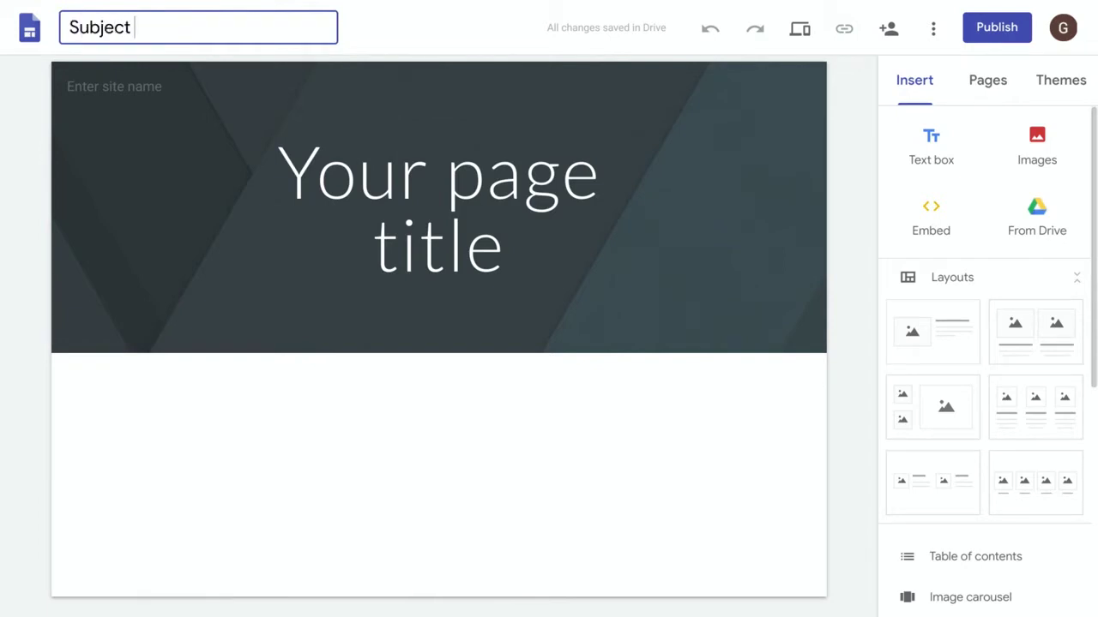
text(Resource Si)
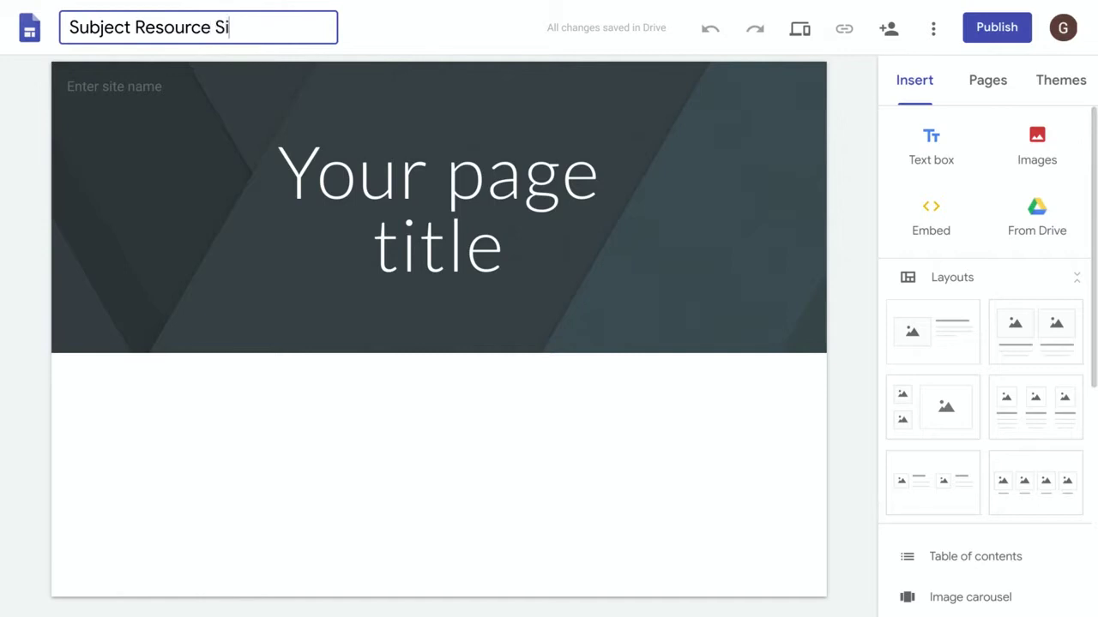
text(te Demo)
key(Return)
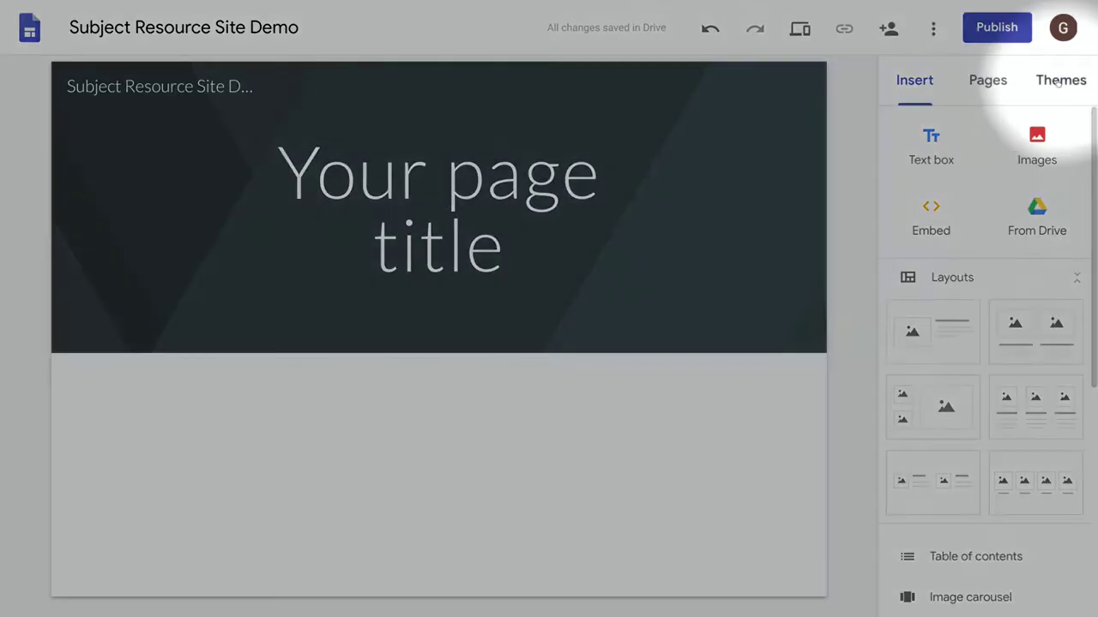
Review the available themes and apply the Impression theme to the site
click(1060, 80)
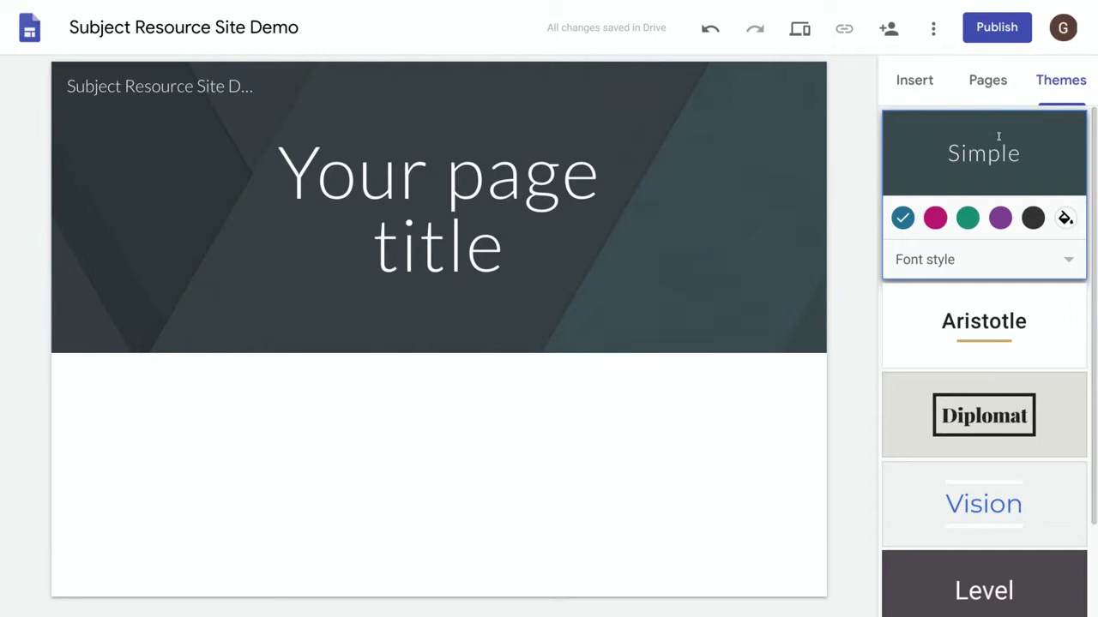
scroll(997, 137, down, 2)
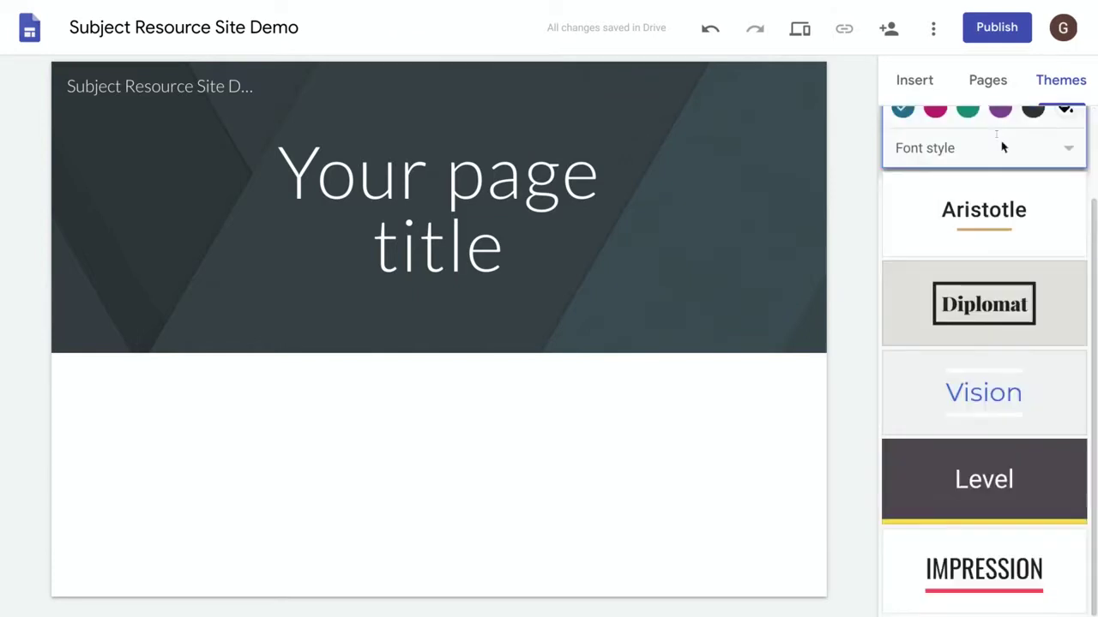
scroll(1001, 147, up, 2)
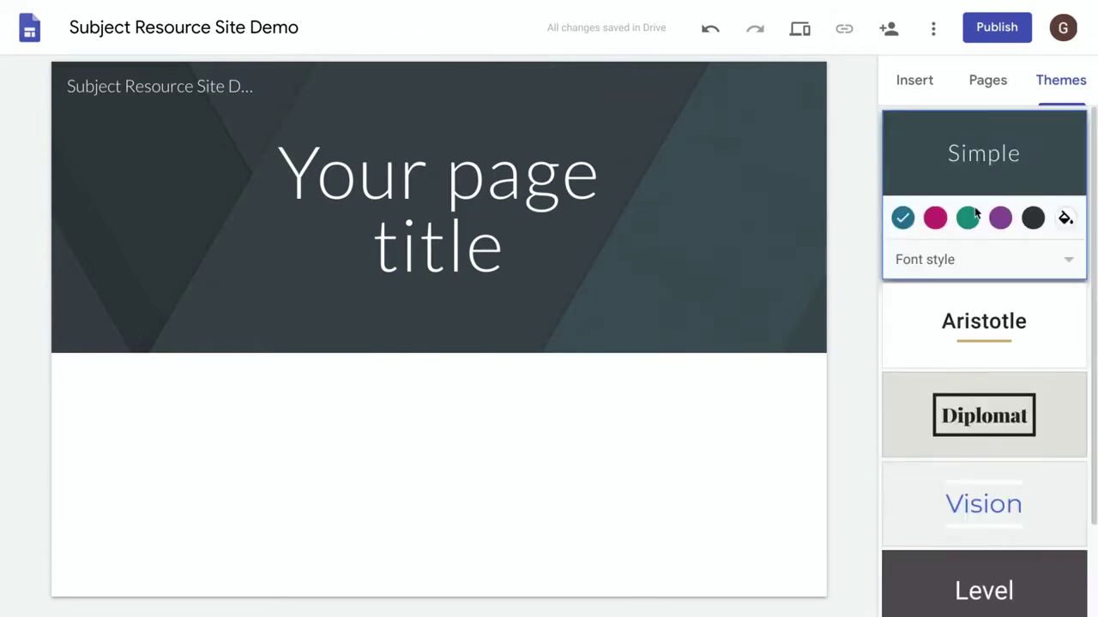
scroll(975, 215, down, 2)
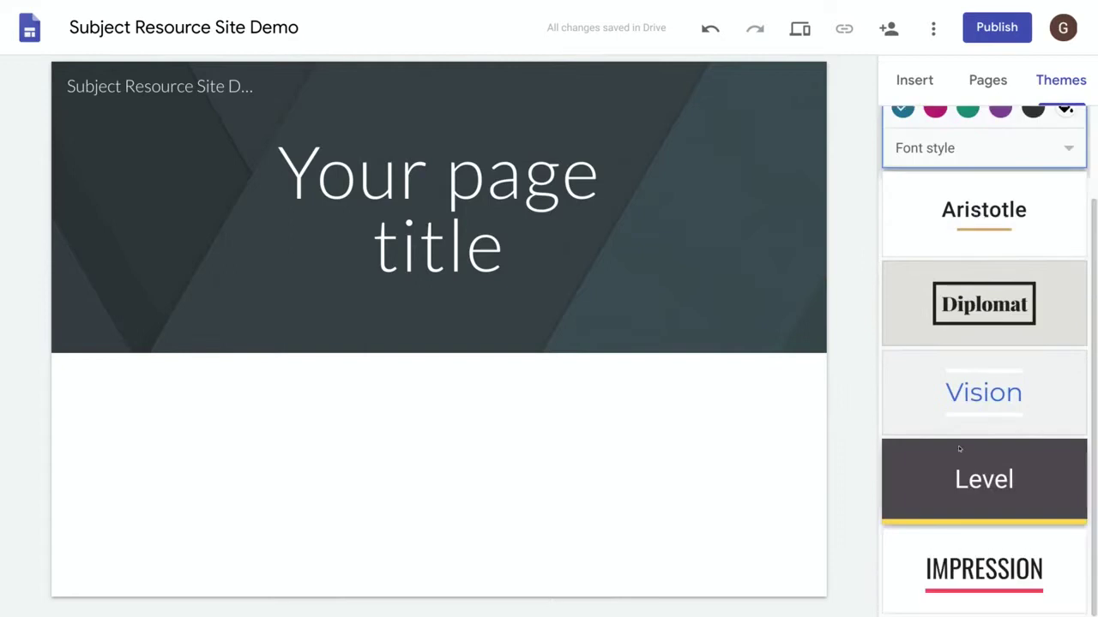
click(963, 558)
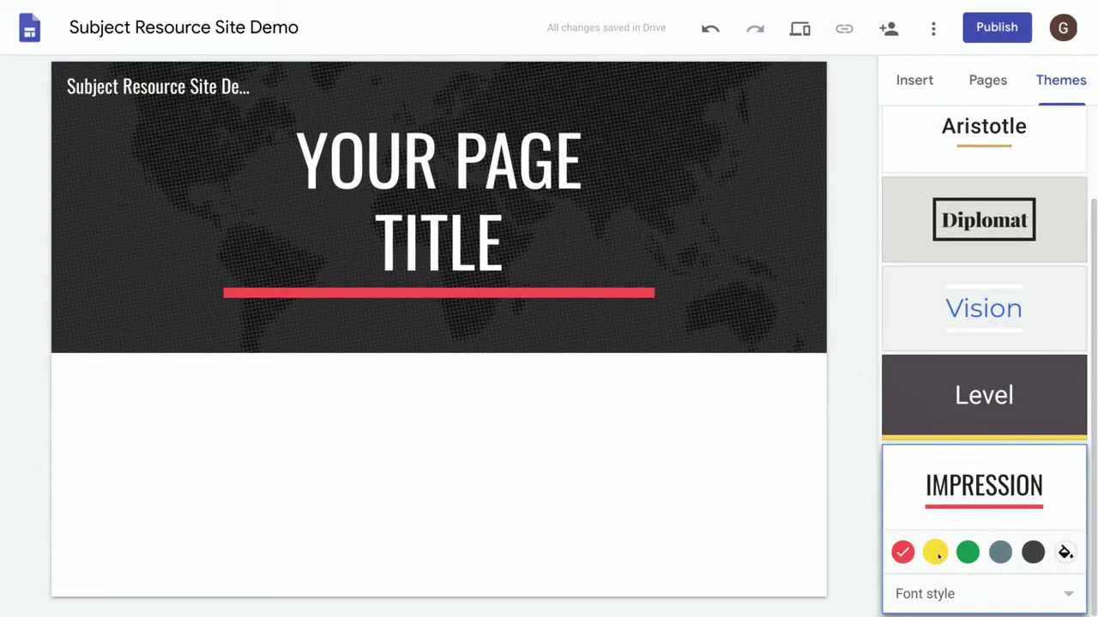
Try the green, blue-grey and dark grey preset accent colours on the Impression theme
click(967, 552)
click(1000, 552)
click(1032, 552)
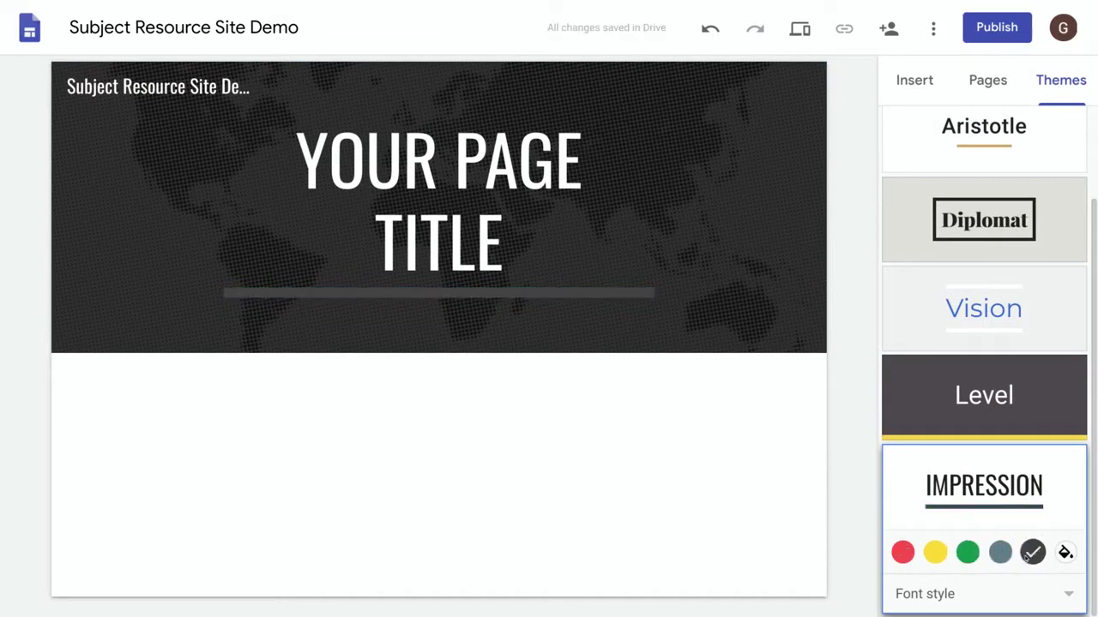
Set the Impression theme's custom accent colour to #00aaa6 and its font style to Narrow
click(1065, 552)
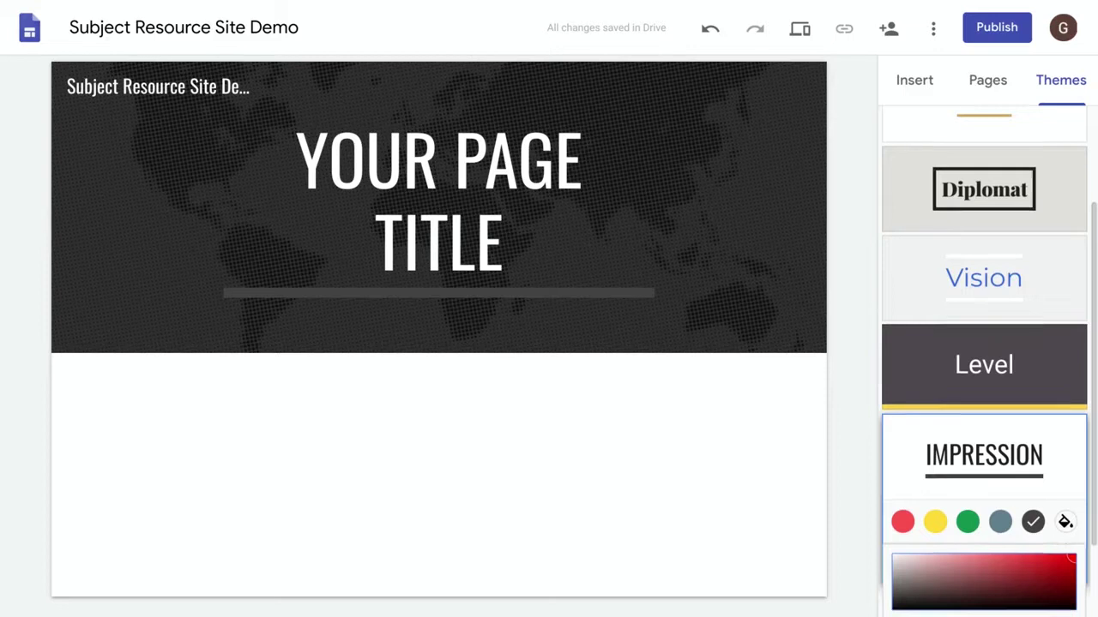
click(950, 540)
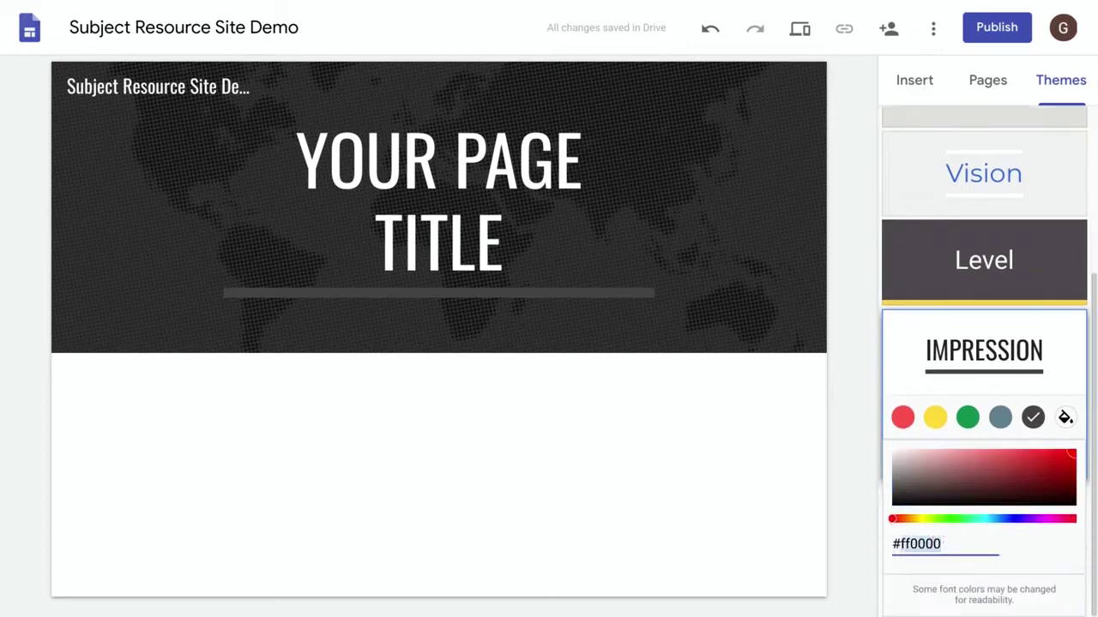
text(00)
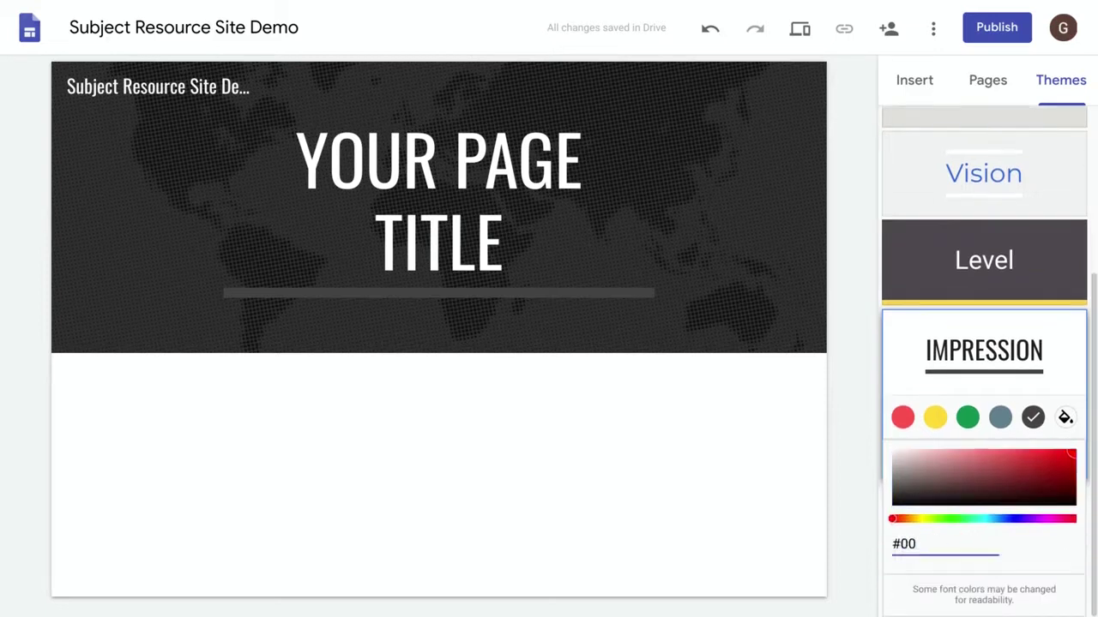
text(aaa6)
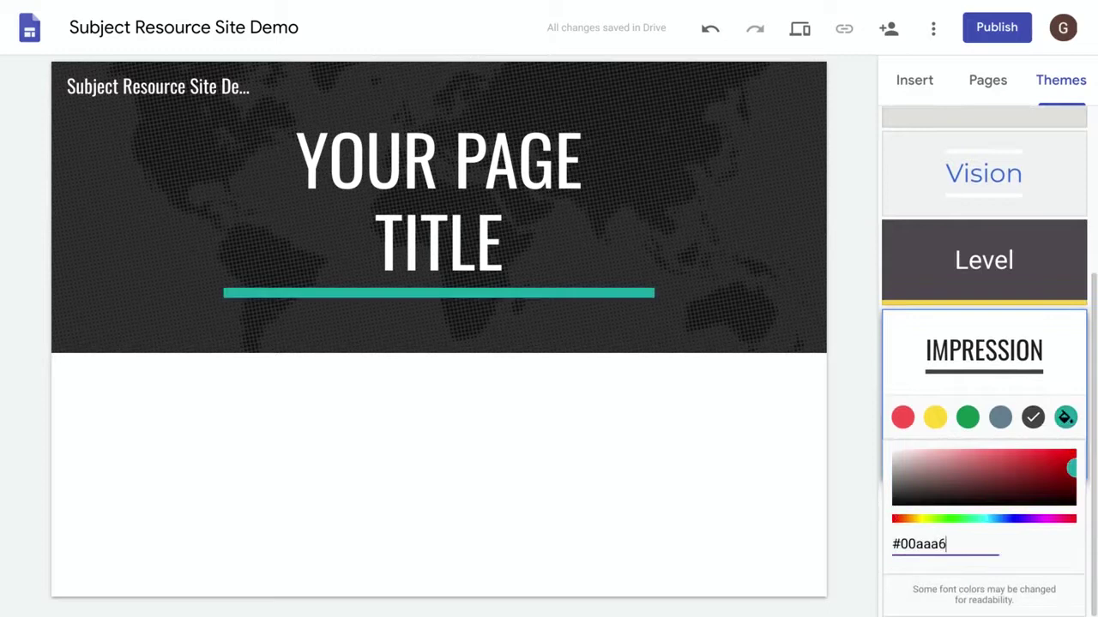
key(Return)
click(980, 589)
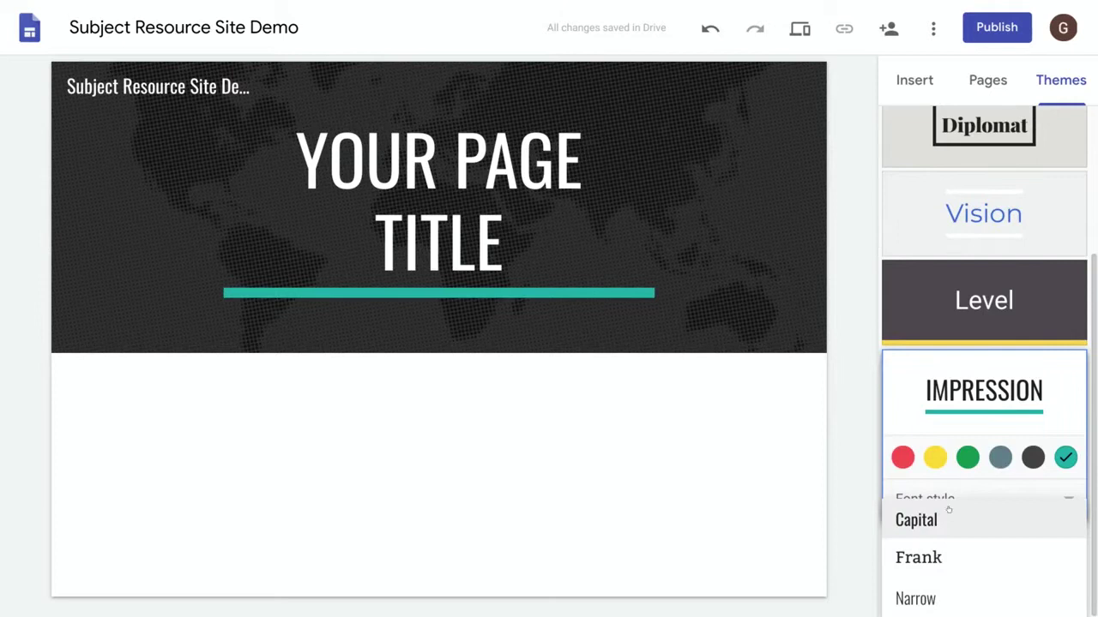
click(916, 600)
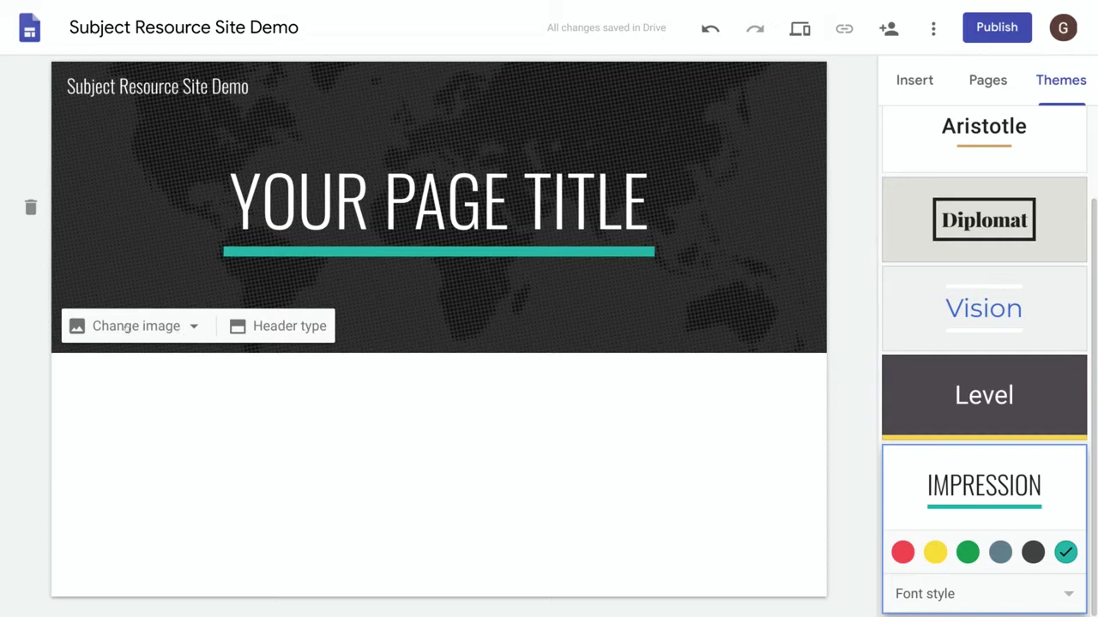
Replace the header image with the coloured-pencils photo from Google Drive and switch its readability adjustment to the light overlay
click(127, 325)
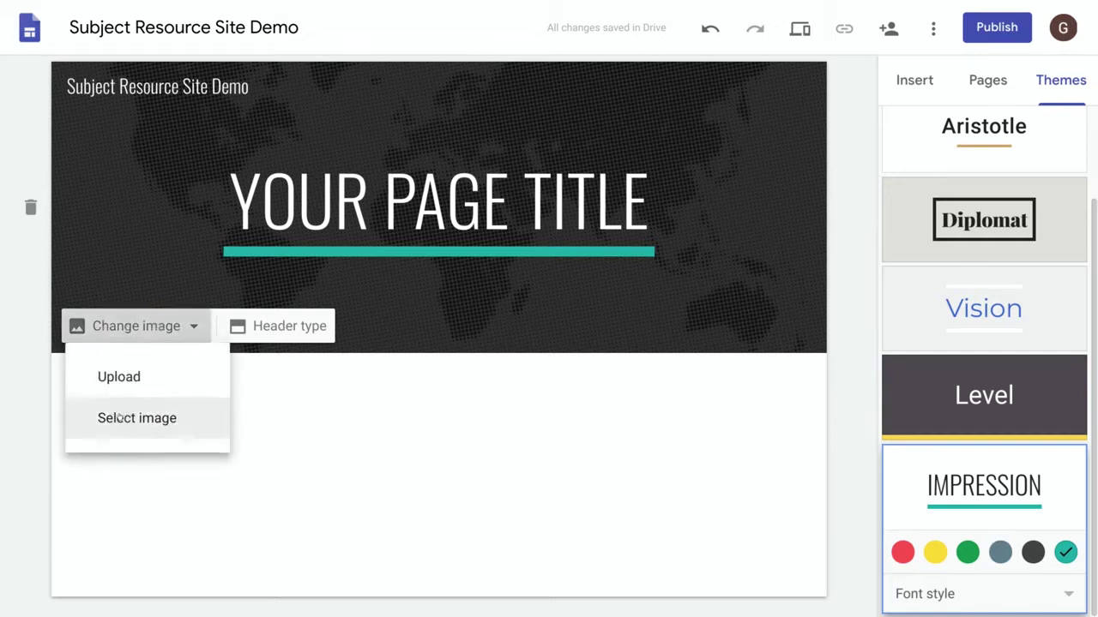
click(120, 417)
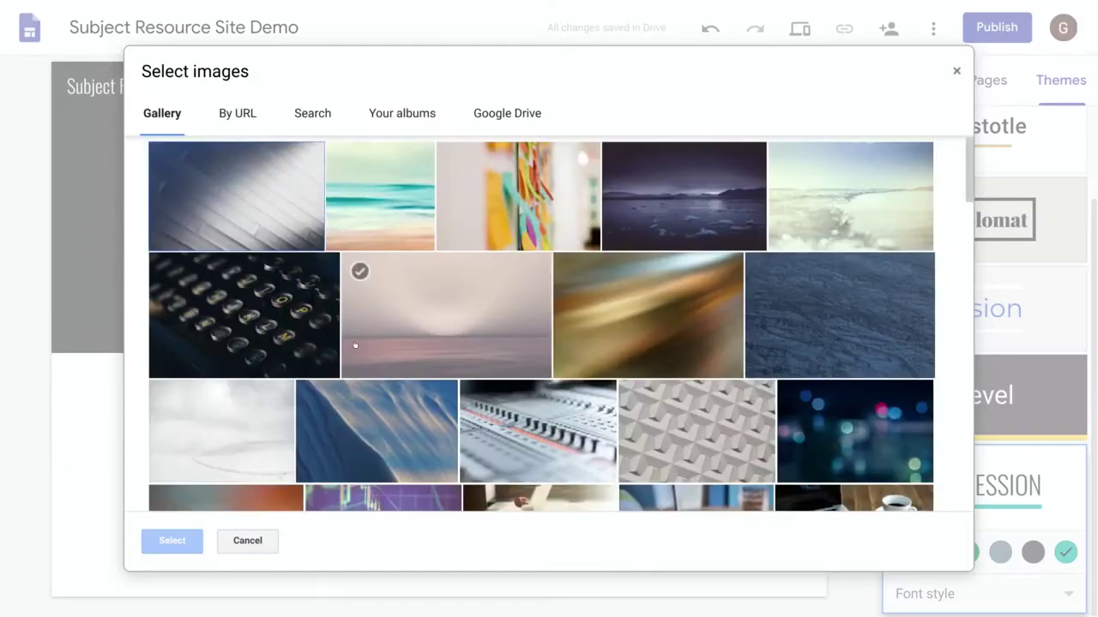
scroll(454, 283, down, 10)
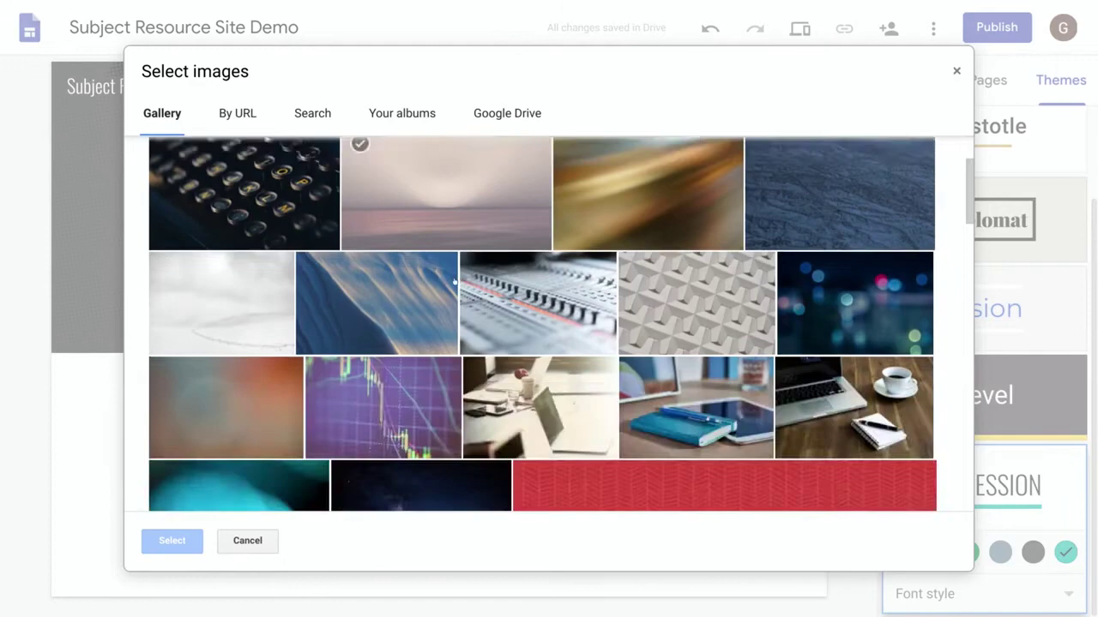
scroll(458, 287, up, 15)
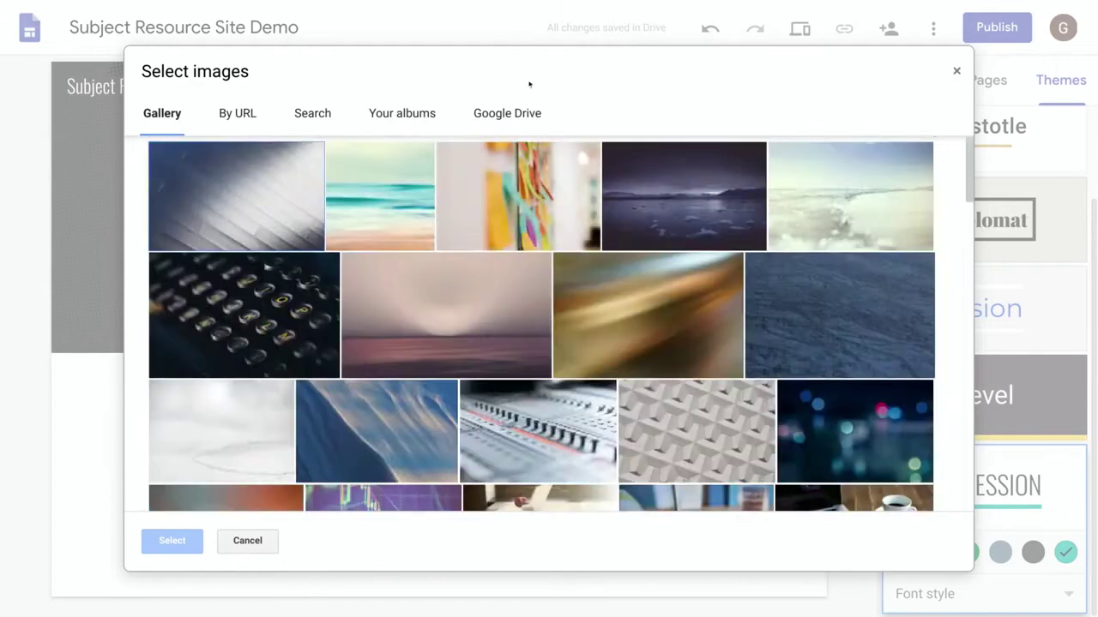
click(507, 113)
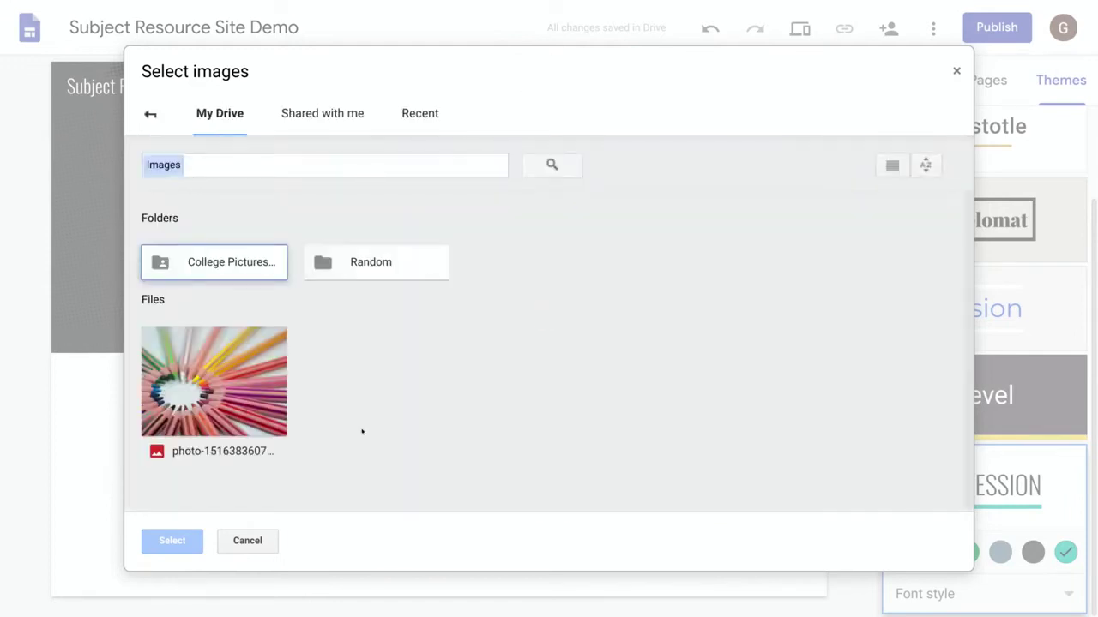
click(245, 385)
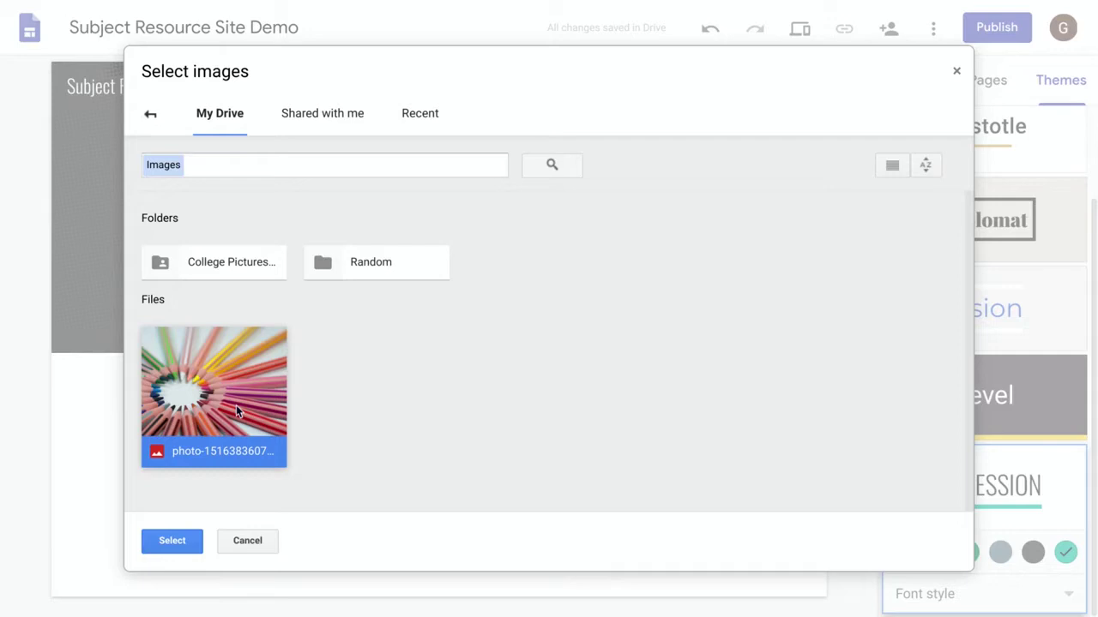
click(171, 541)
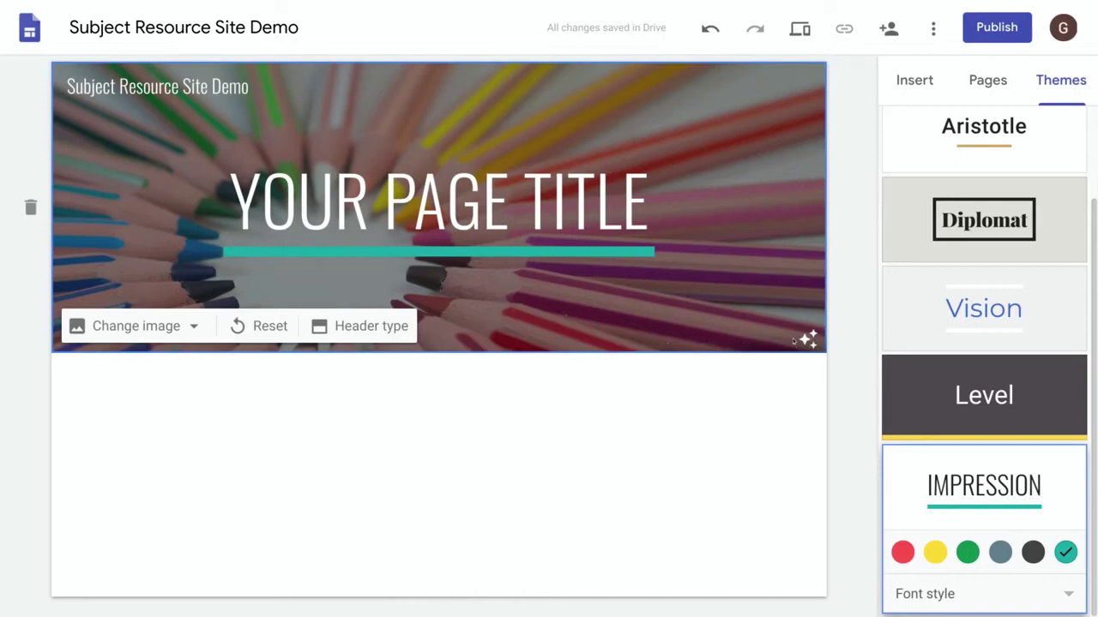
click(805, 339)
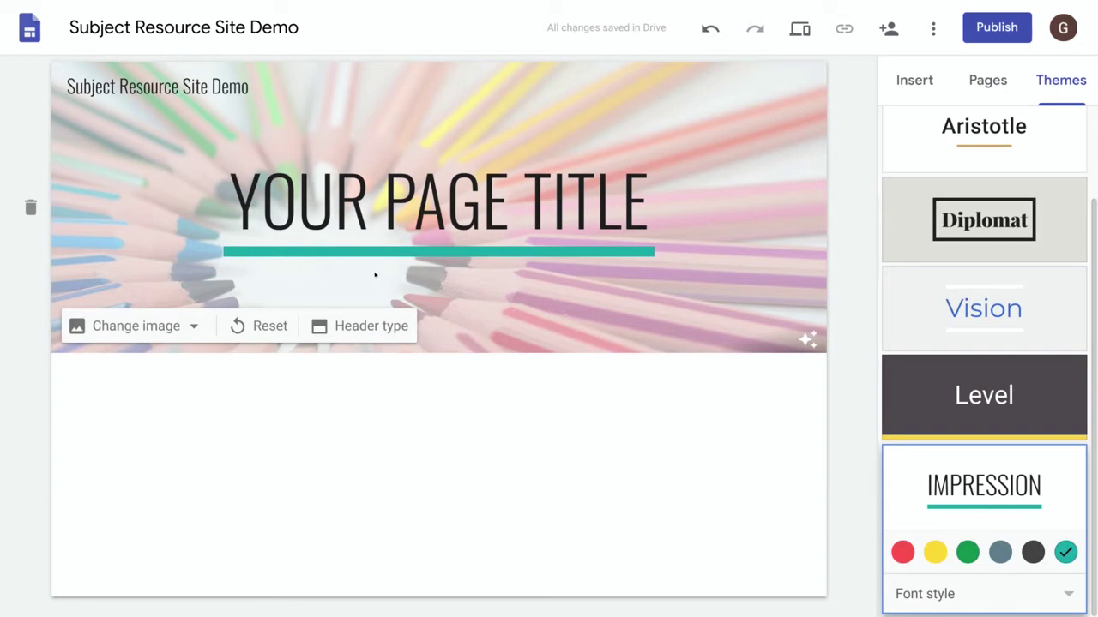
Try the Title only, Large banner and Cover header types, and return the header to Banner
click(359, 326)
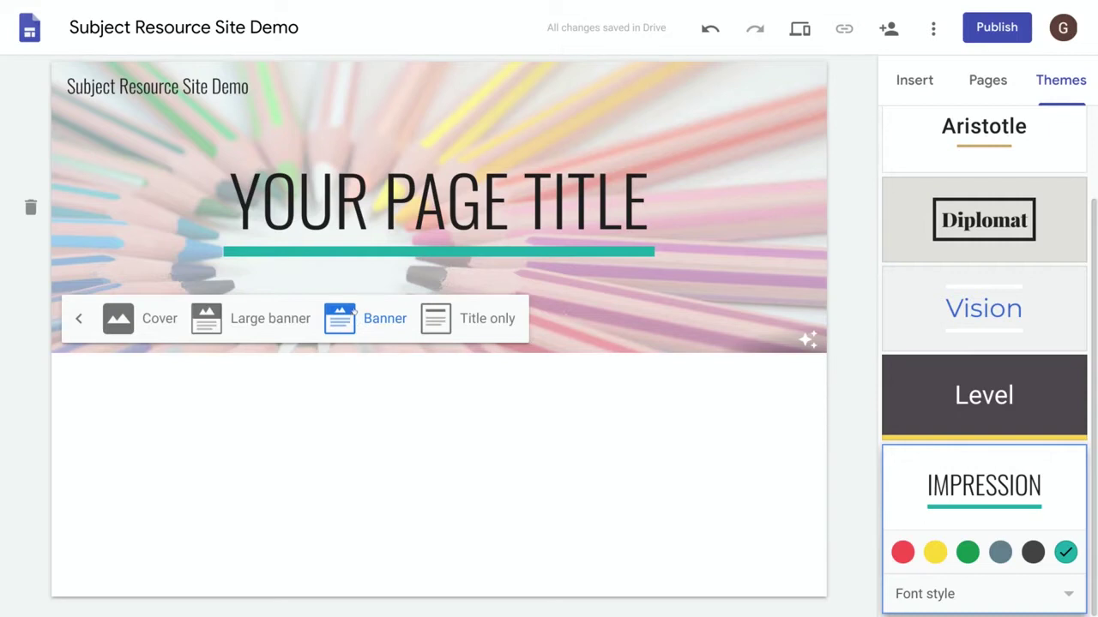
click(486, 317)
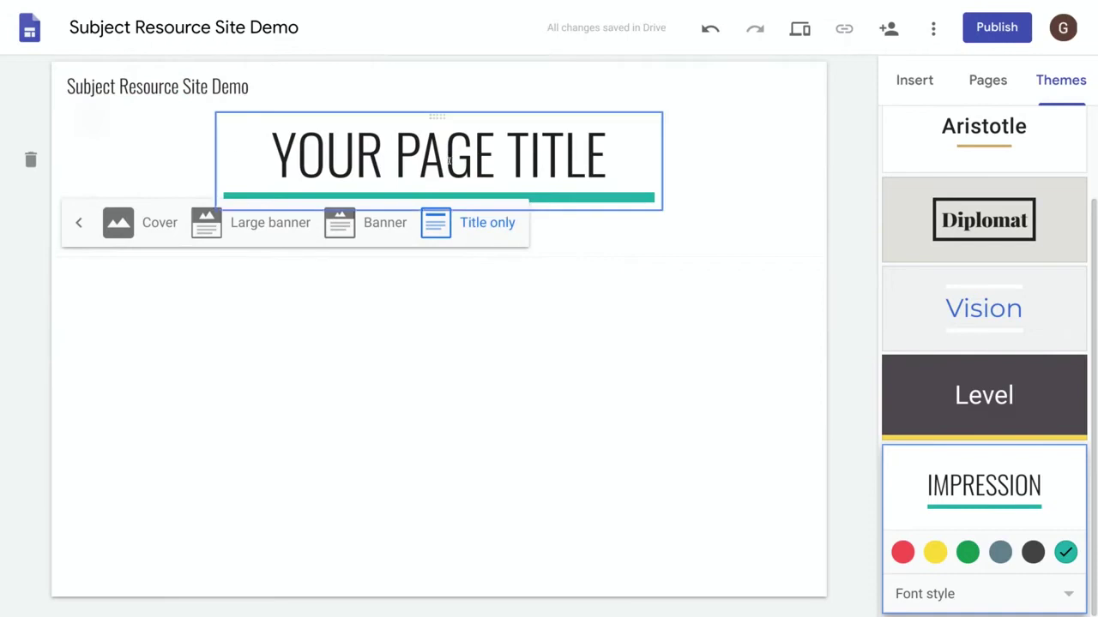
click(248, 228)
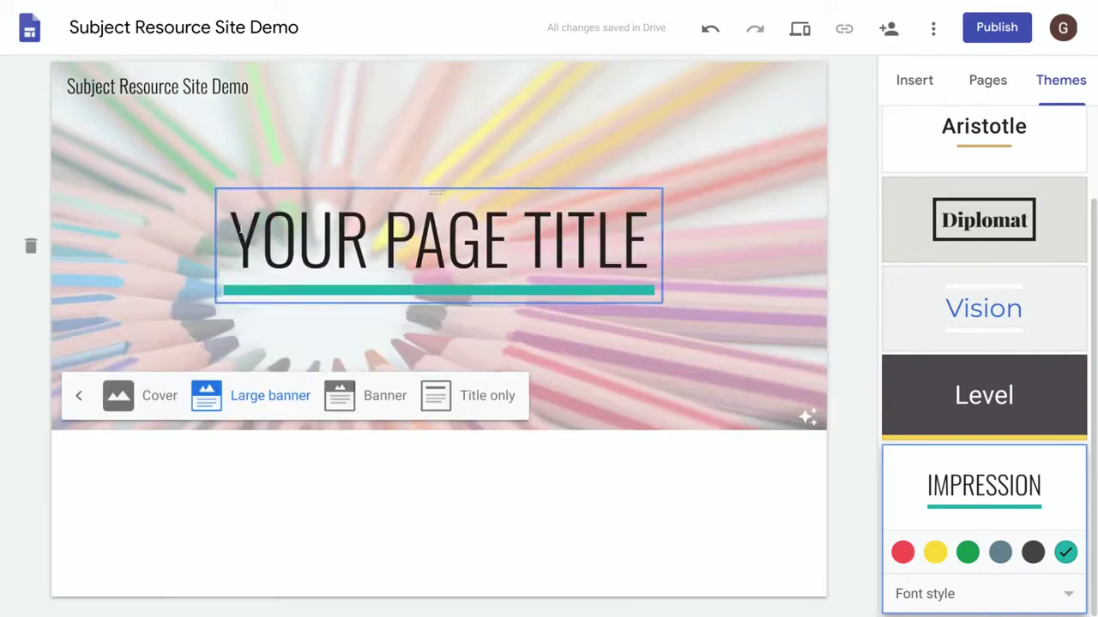
click(125, 396)
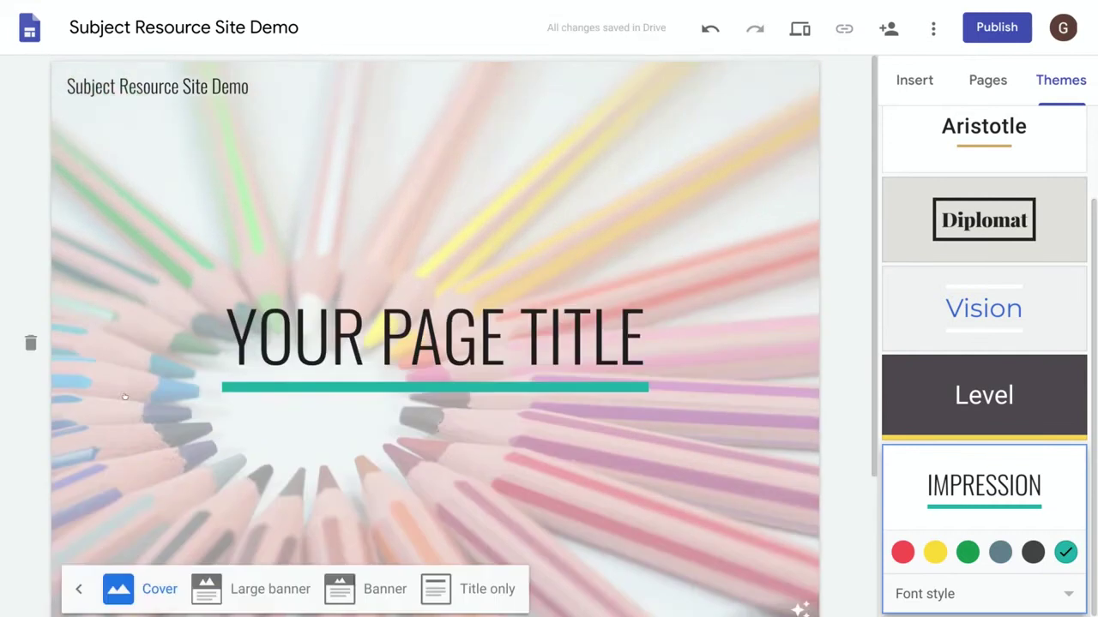
click(353, 588)
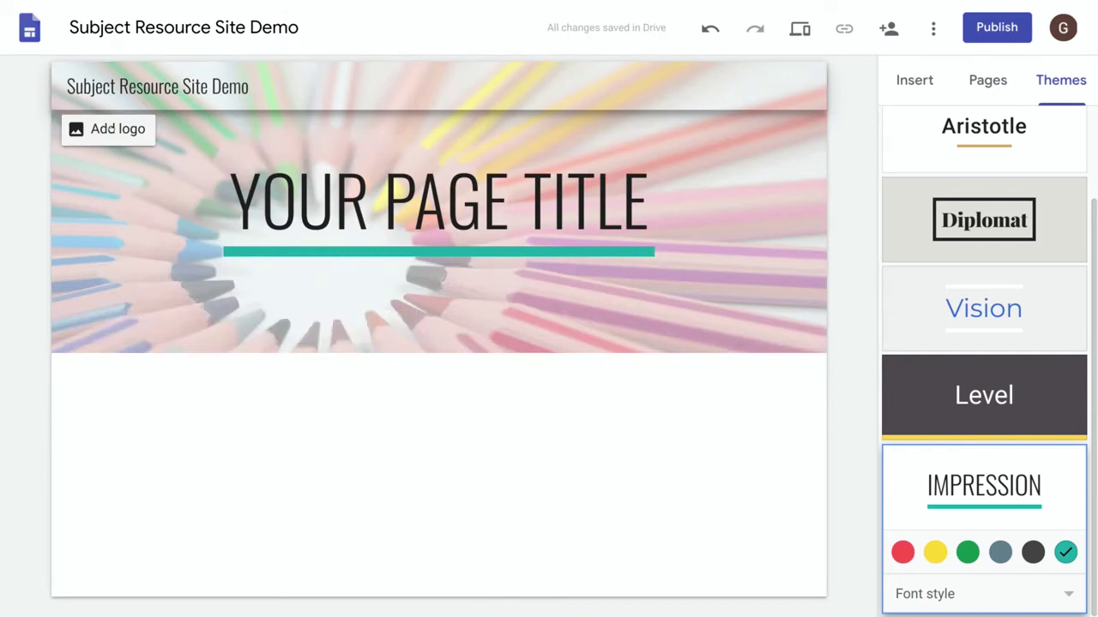
Upload a white logo image to the site's global navigation bar
click(109, 128)
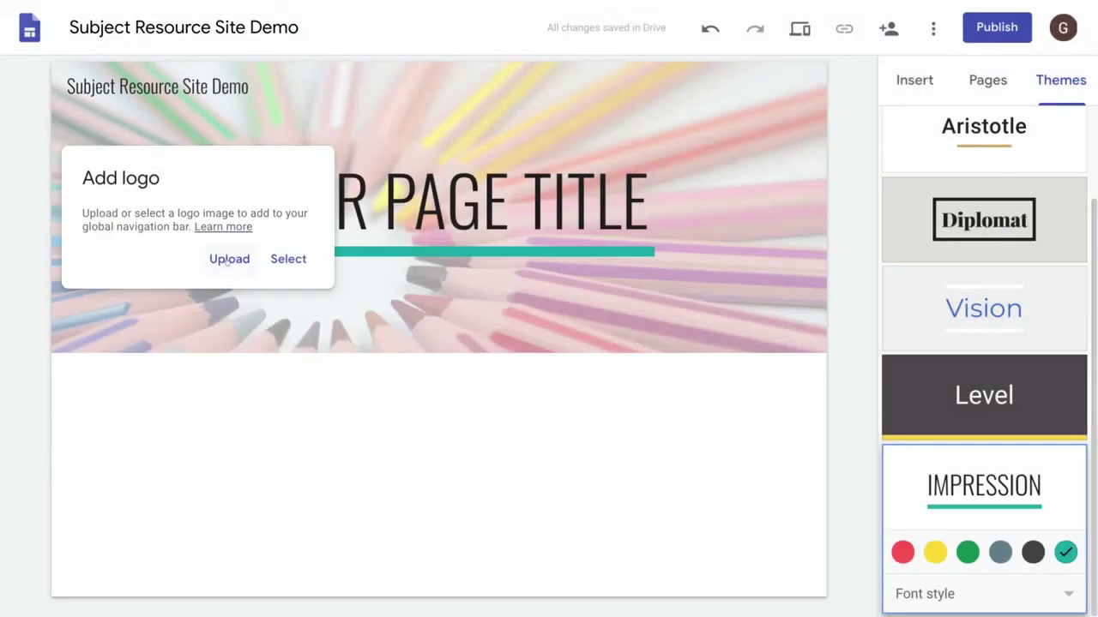
click(219, 260)
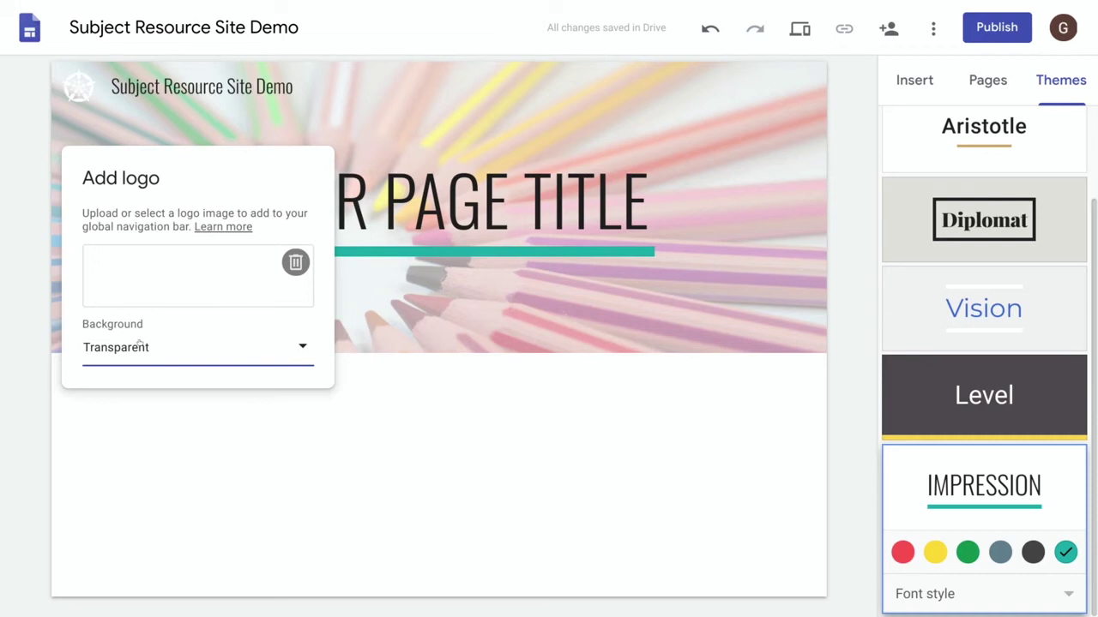
Try a Black background behind the logo, return it to Transparent and close the logo settings
click(142, 345)
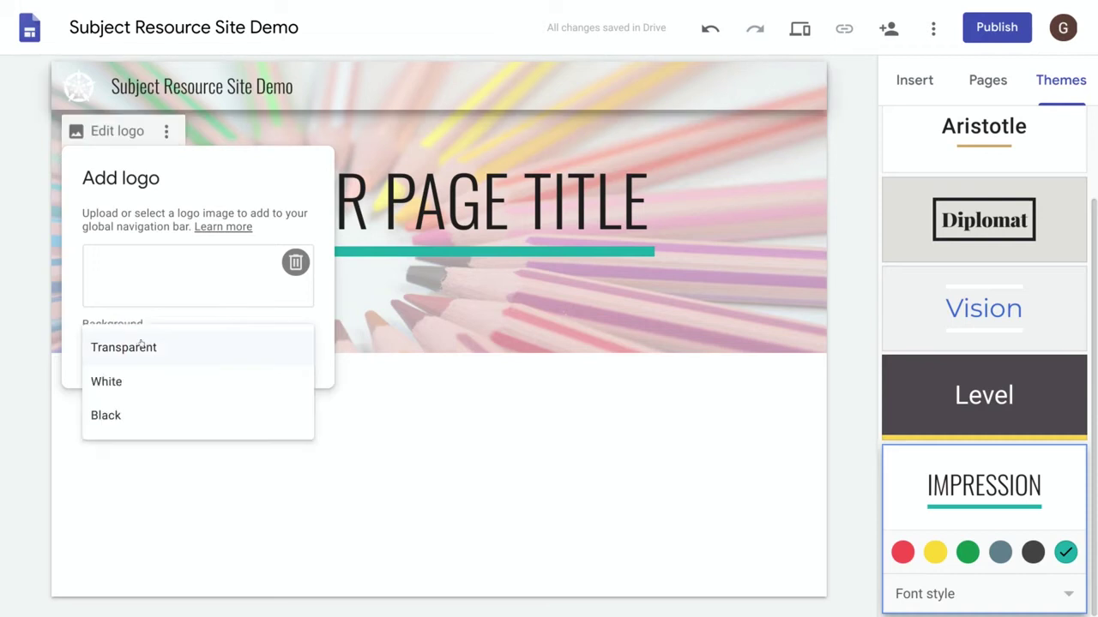
click(116, 416)
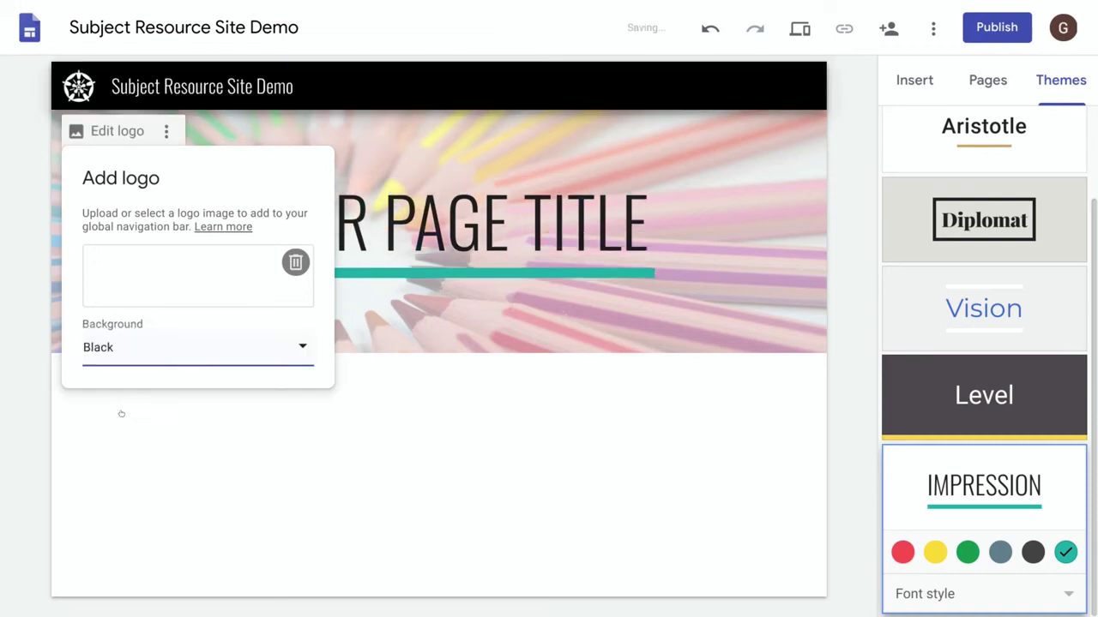
click(150, 353)
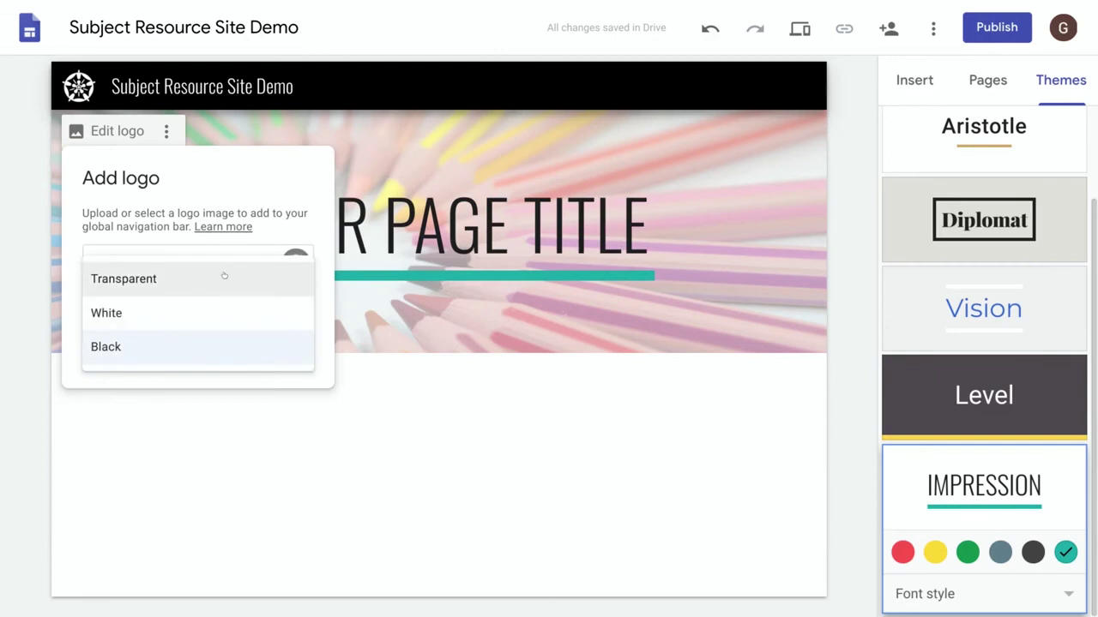
click(133, 284)
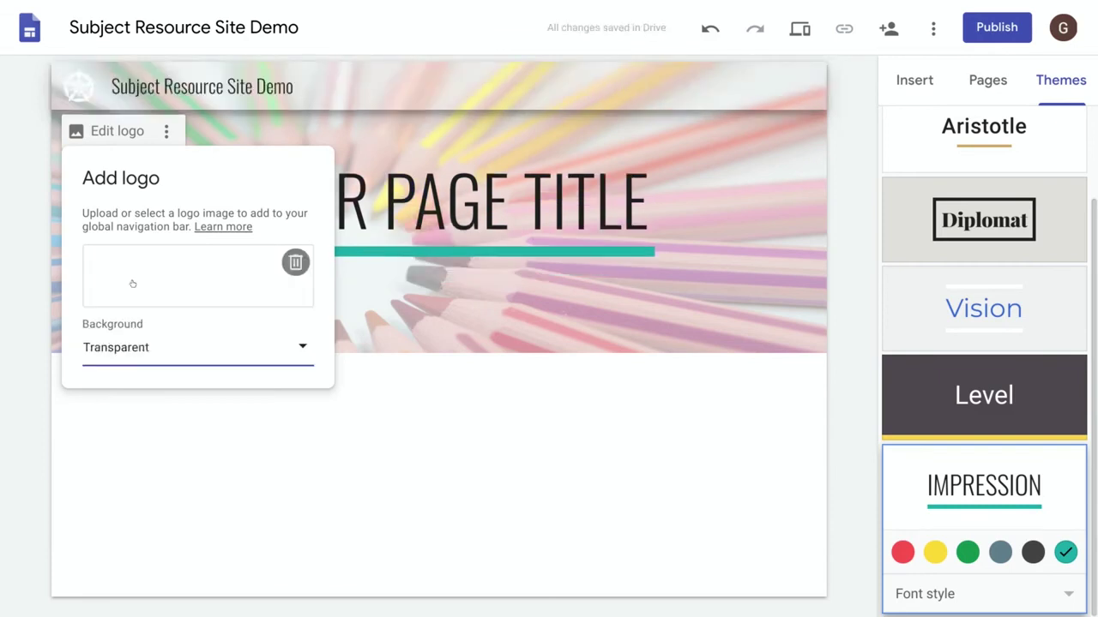
click(432, 503)
Replace the placeholder page title in the header with "WELCOME"
click(522, 248)
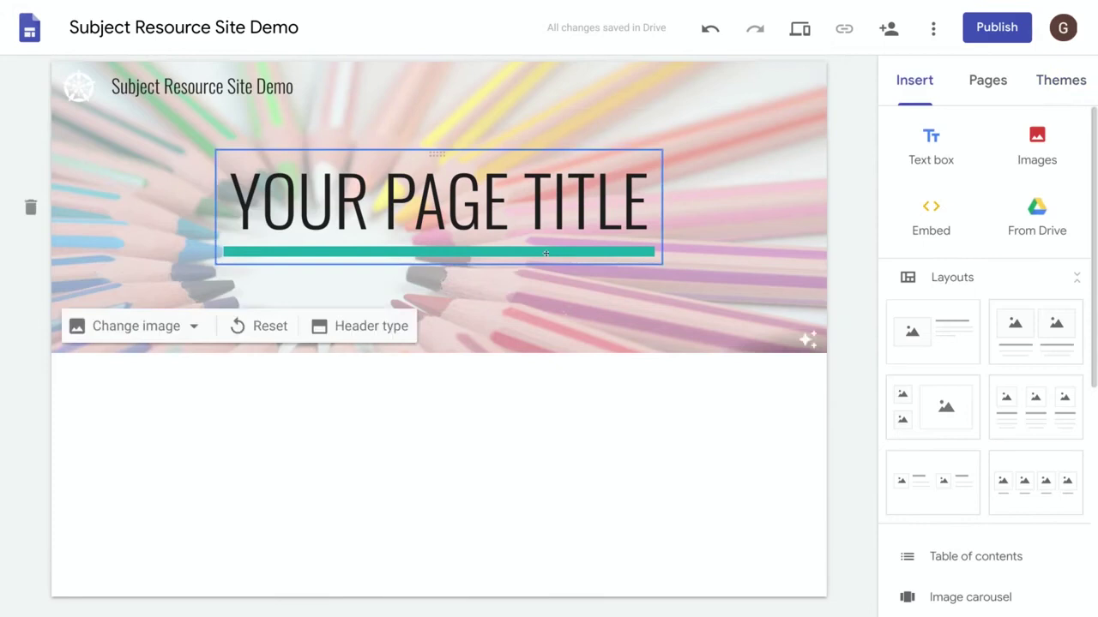
triple_click(328, 194)
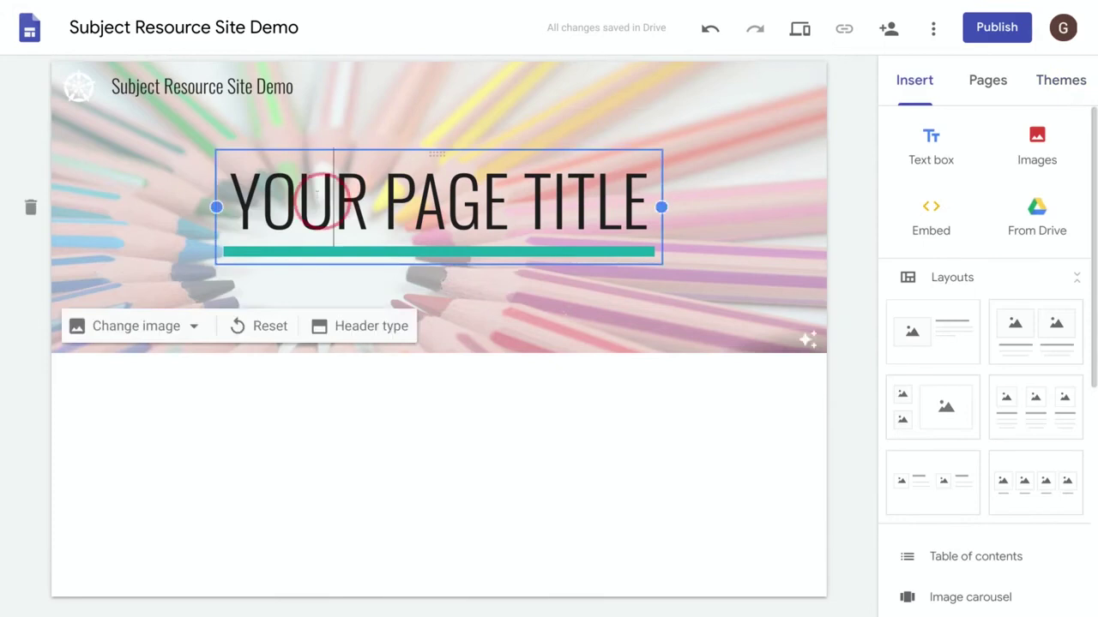
text(WELCOME)
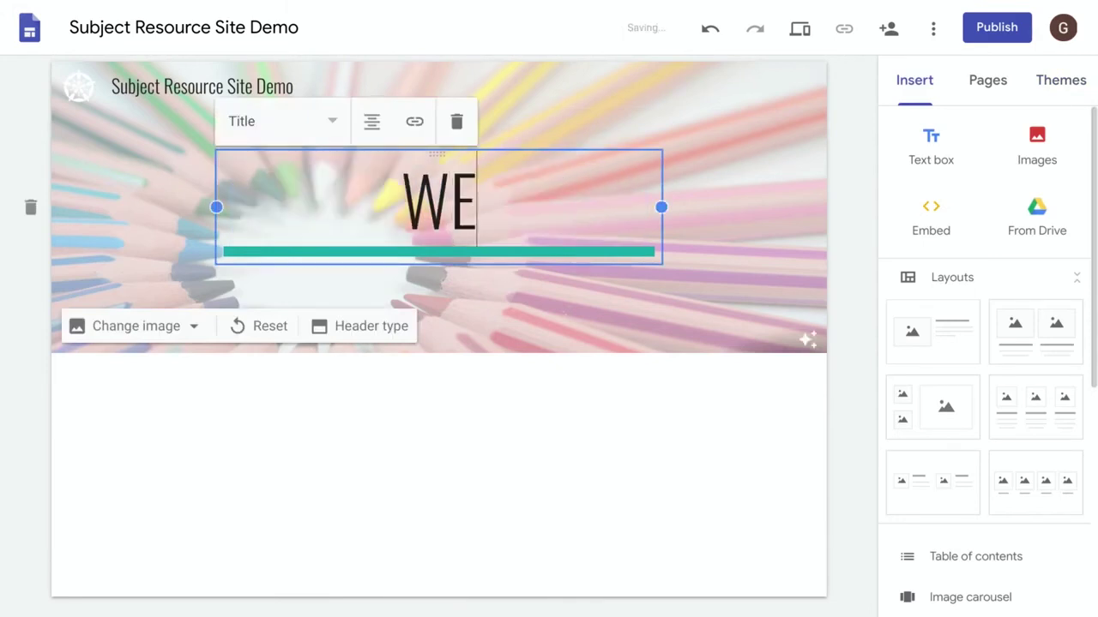